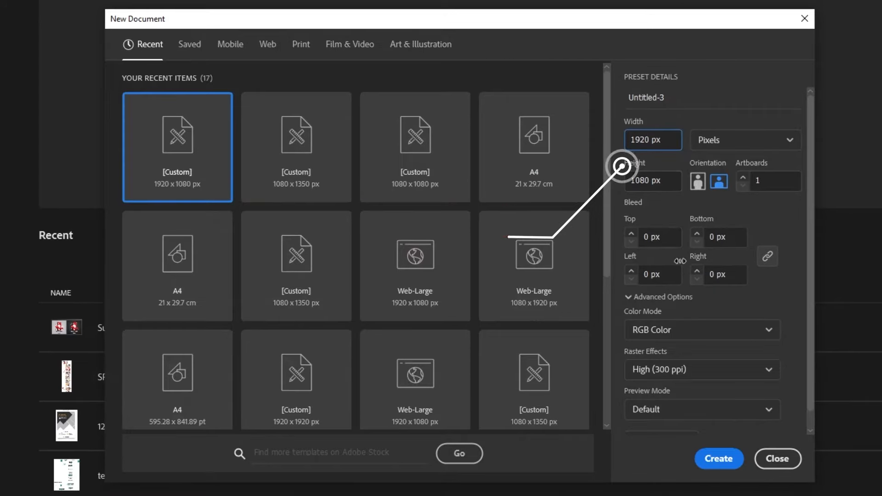
# Create a landscape 1920 x 1080 px document in RGB color mode
pyautogui.click(681, 336)
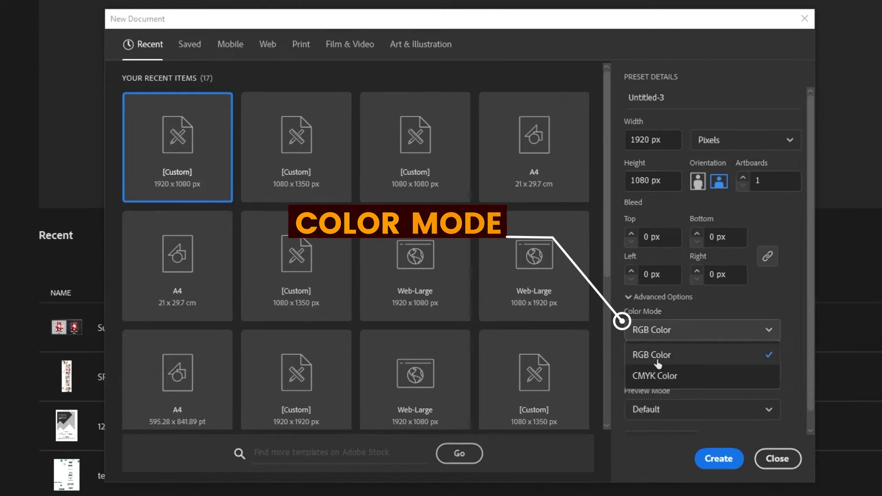
pyautogui.click(674, 356)
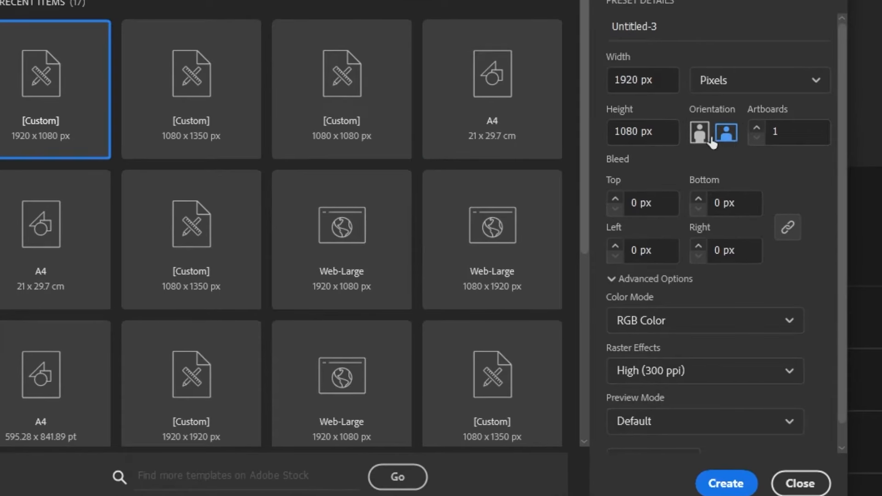
pyautogui.click(706, 138)
pyautogui.click(726, 133)
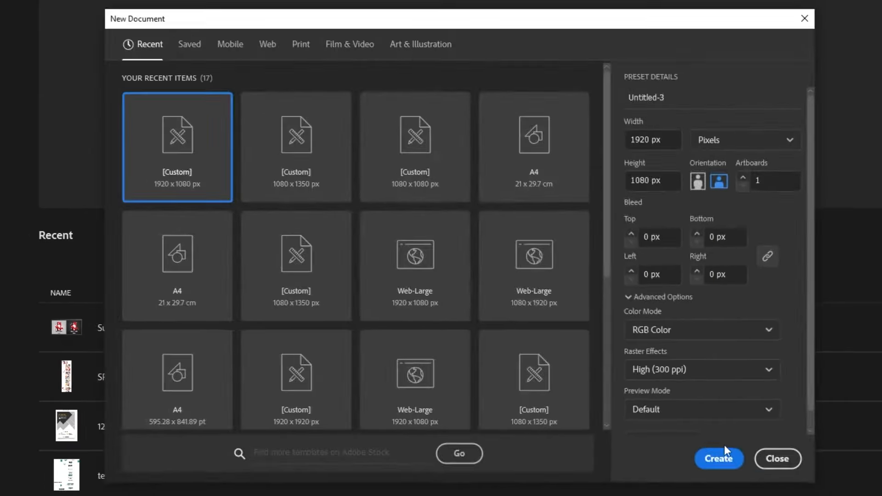
pyautogui.click(726, 450)
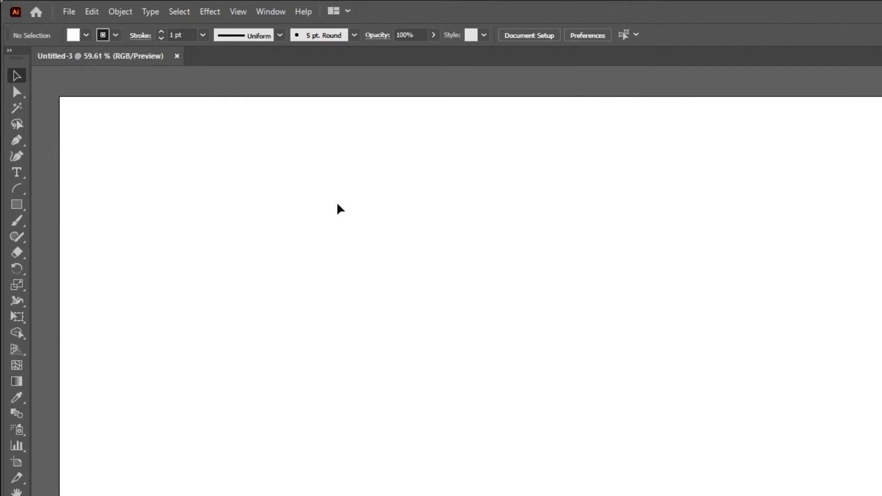
# Try narrowing the first artboard and drawing a second one about 529 by 621 px beside it, and undo both changes
pyautogui.click(538, 36)
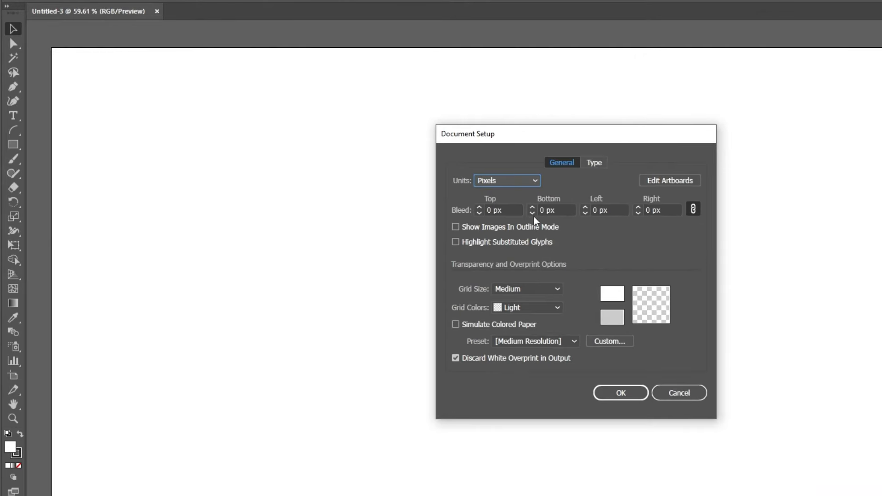
pyautogui.click(683, 182)
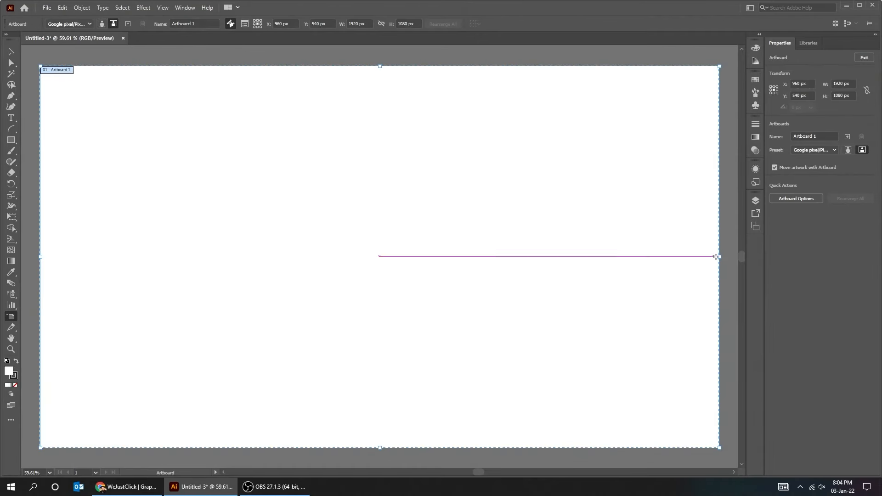
pyautogui.moveTo(721, 259); pyautogui.dragTo(415, 269)
pyautogui.moveTo(457, 147); pyautogui.dragTo(644, 367)
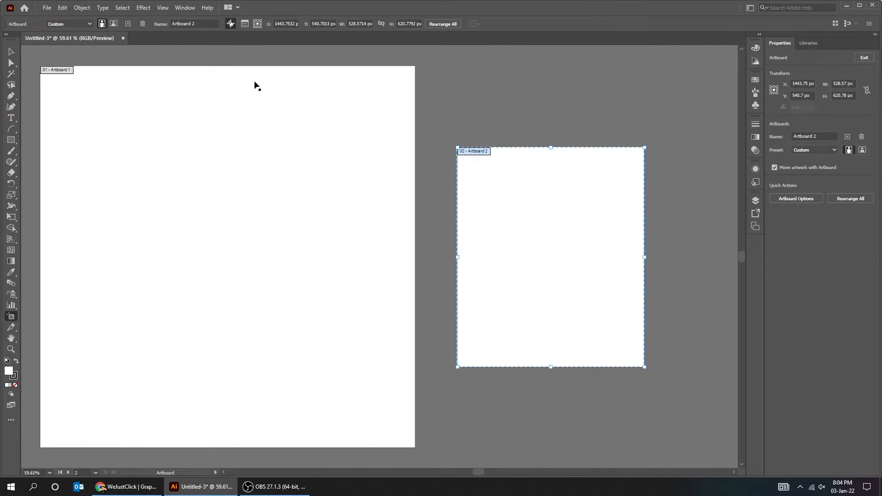
pyautogui.click(11, 51)
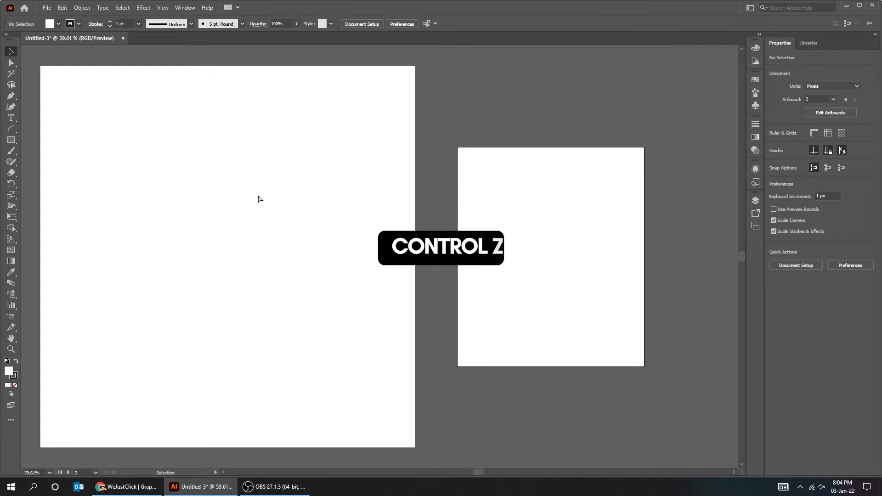
pyautogui.hotkey('ctrl', 'z')
pyautogui.hotkey('ctrl', 'z')
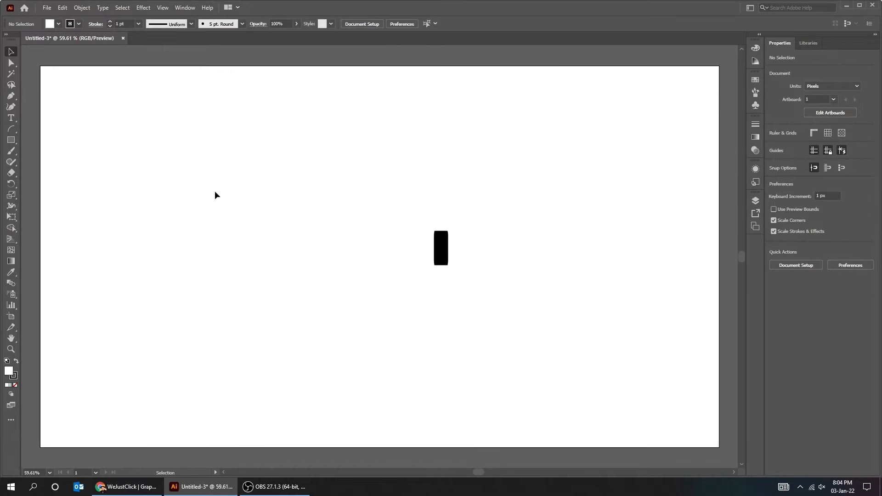
# Draw a rectangle about 438 by 410 px on the artboard and swap its fill and stroke colors to make the fill black
pyautogui.click(11, 140)
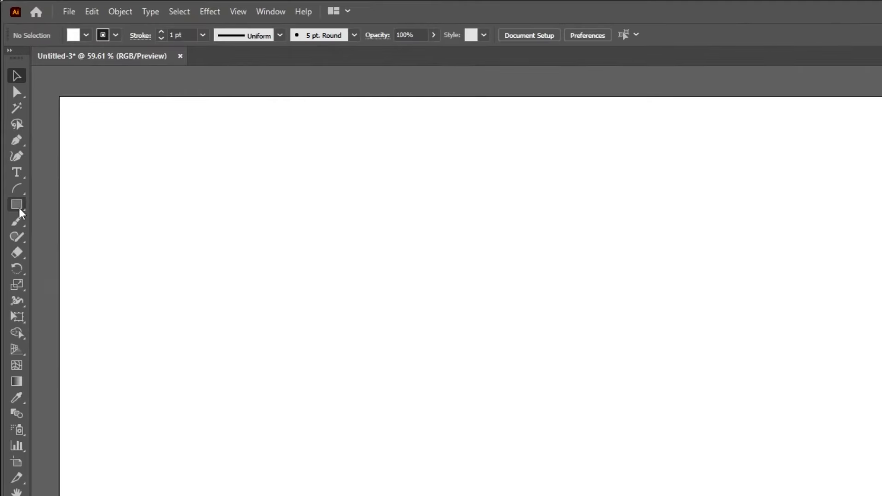
pyautogui.moveTo(254, 231); pyautogui.dragTo(479, 442)
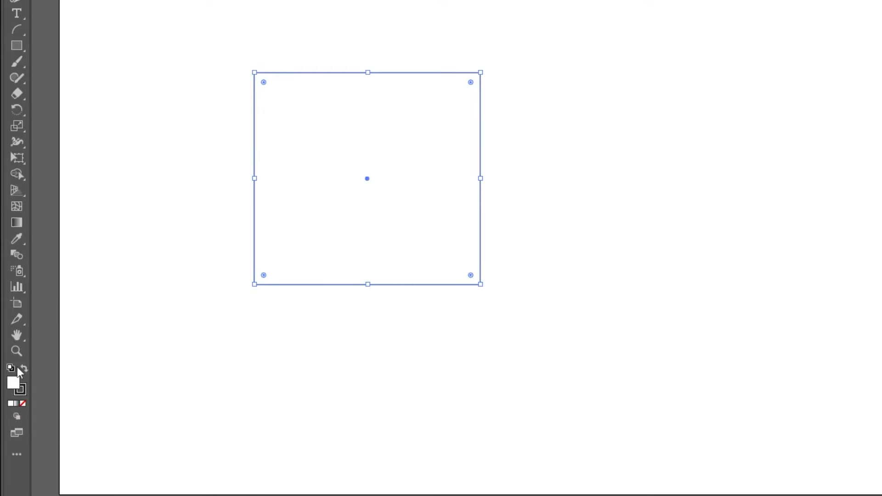
pyautogui.click(24, 368)
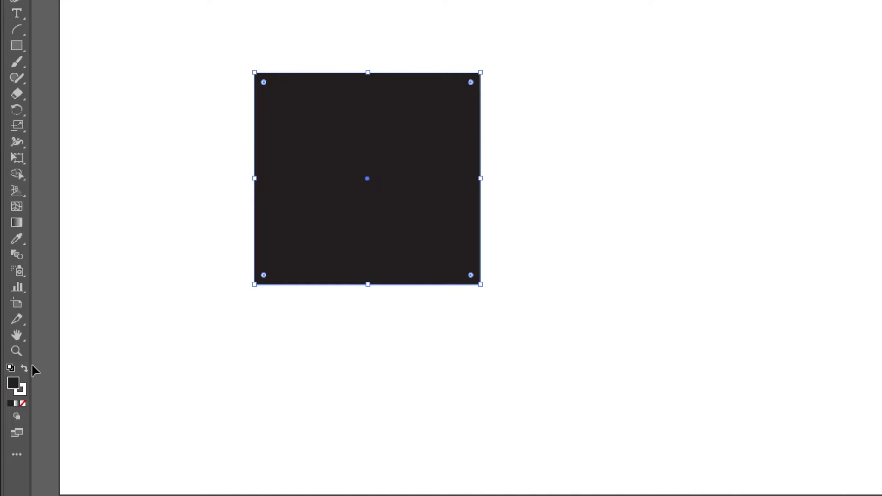
# Set the rectangle's stroke color to red (ce0d0d) and its stroke weight to 31 pt
pyautogui.doubleClick(23, 387)
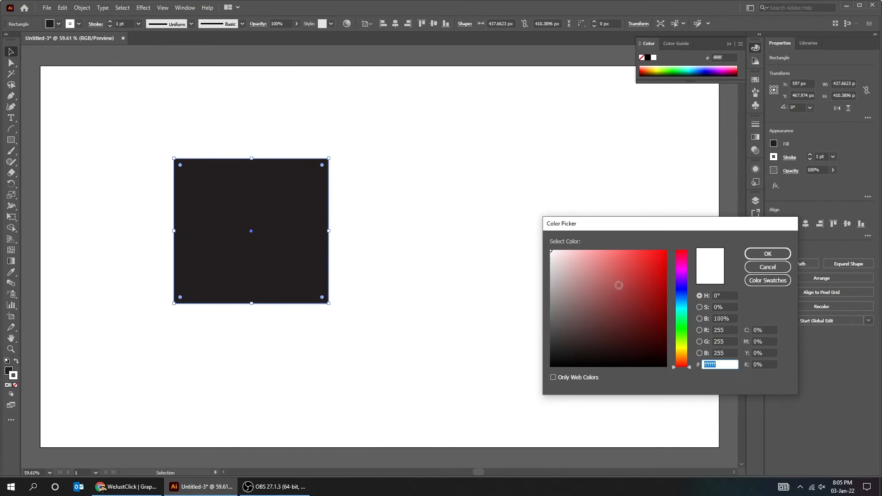
pyautogui.click(660, 272)
pyautogui.click(767, 253)
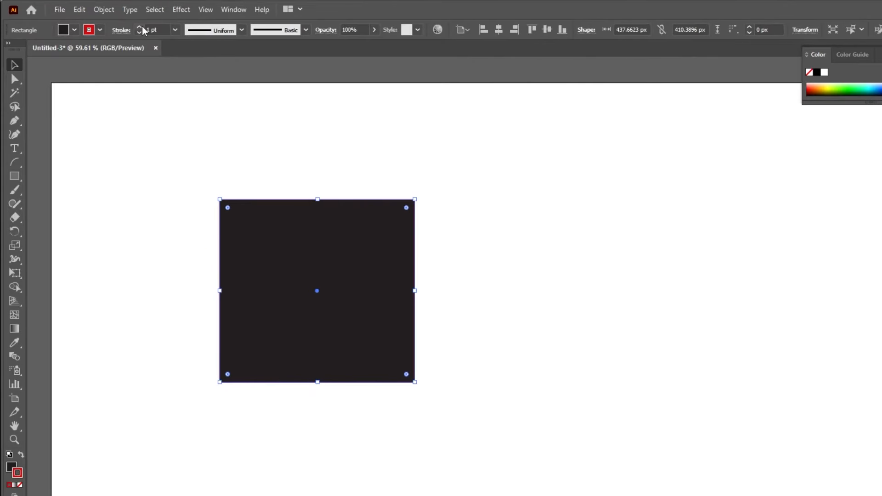
pyautogui.moveTo(142, 26); pyautogui.dragTo(142, 27)
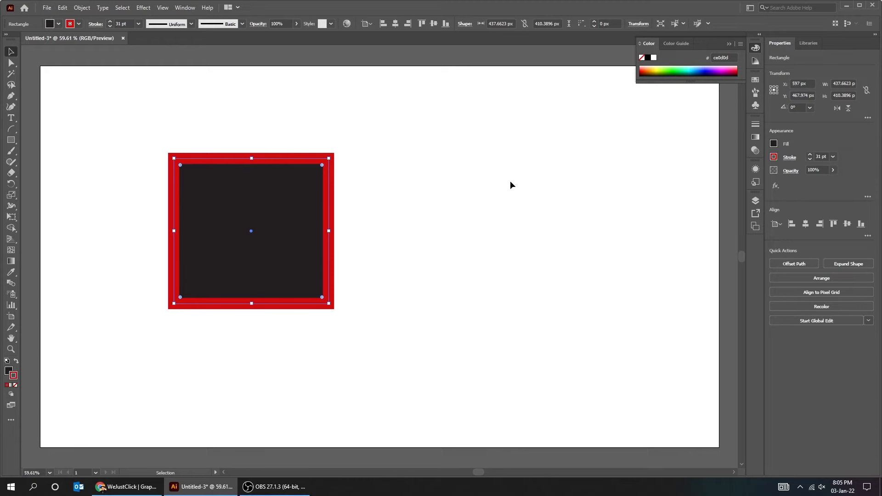
# Move the rectangle slightly down the artboard, and swap its fill and stroke colors back and forth
pyautogui.click(510, 184)
pyautogui.moveTo(274, 257); pyautogui.dragTo(280, 297)
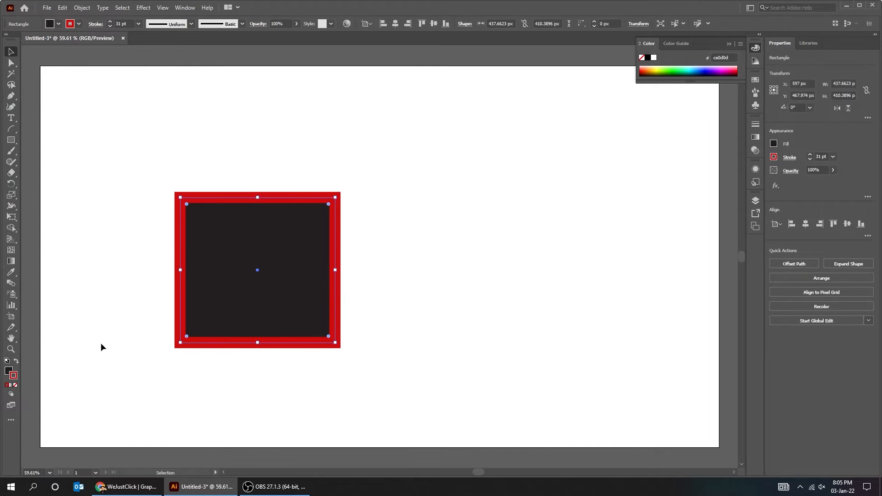
pyautogui.click(16, 362)
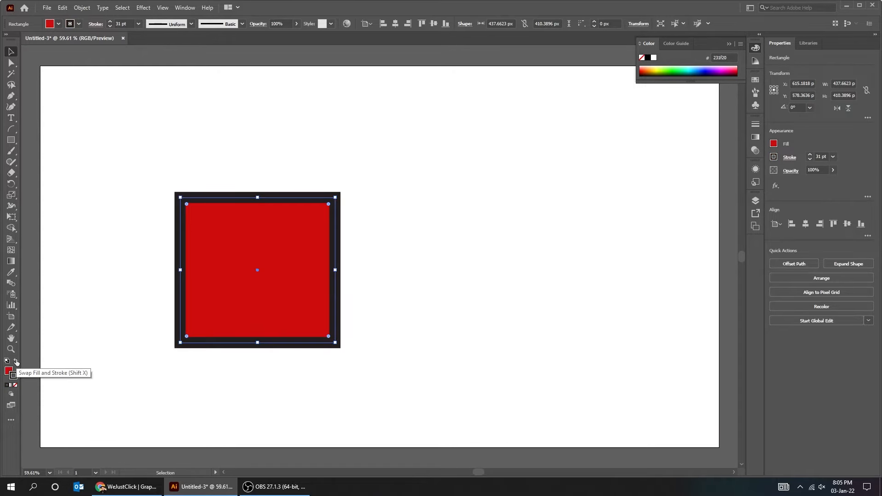
pyautogui.click(16, 362)
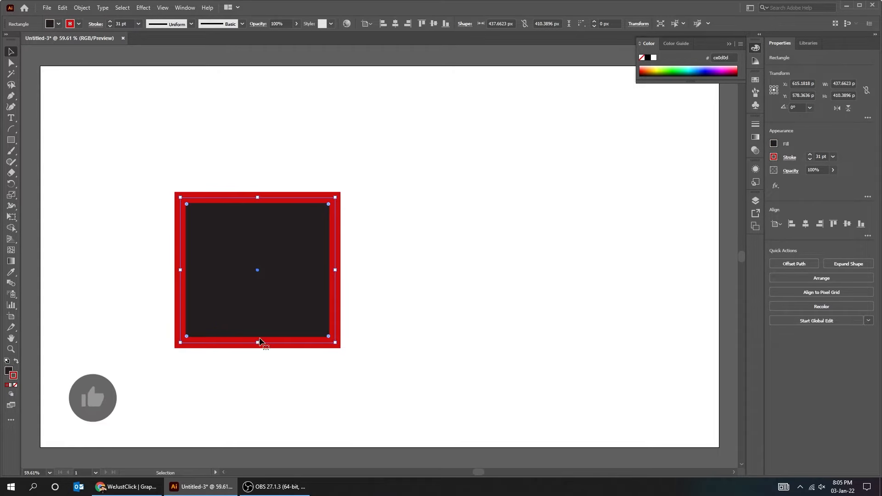
# Resize the rectangle by its side and corner handles to about 373 by 360 px
pyautogui.moveTo(258, 343)
pyautogui.mouseDown()
pyautogui.moveTo(270, 271)
pyautogui.moveTo(269, 348)
pyautogui.mouseUp()
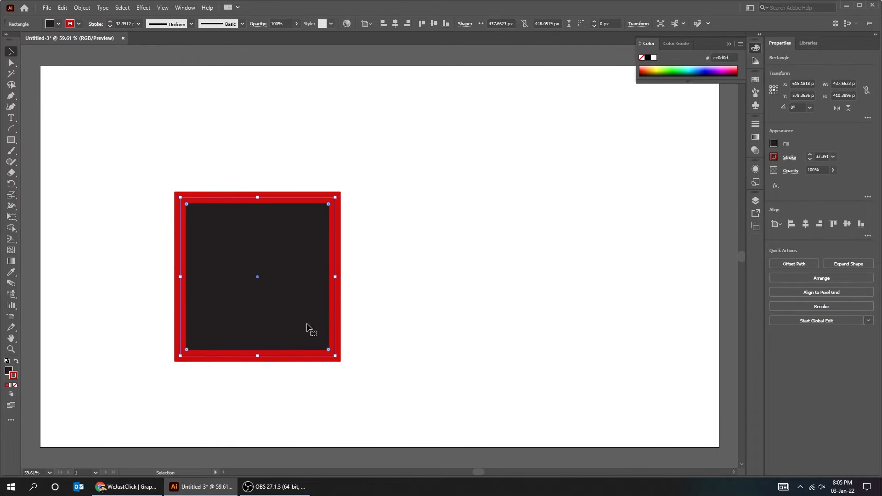
pyautogui.moveTo(336, 277)
pyautogui.mouseDown()
pyautogui.moveTo(372, 277)
pyautogui.moveTo(345, 277)
pyautogui.mouseUp()
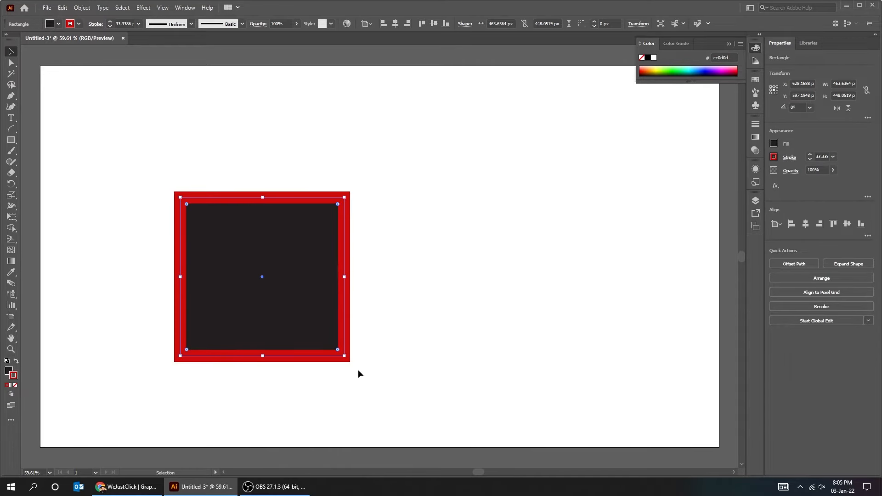
pyautogui.moveTo(344, 359)
pyautogui.mouseDown()
pyautogui.moveTo(352, 361)
pyautogui.moveTo(251, 275)
pyautogui.moveTo(371, 387)
pyautogui.moveTo(309, 347)
pyautogui.moveTo(322, 318)
pyautogui.mouseUp()
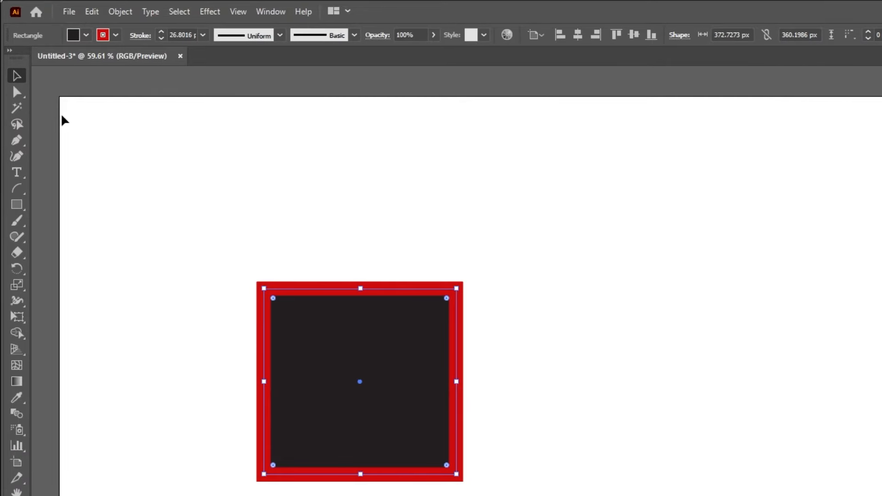
# Round the rectangle's corners with Direct Selection, giving the lower-left corner a larger radius of about 157 px
pyautogui.click(117, 181)
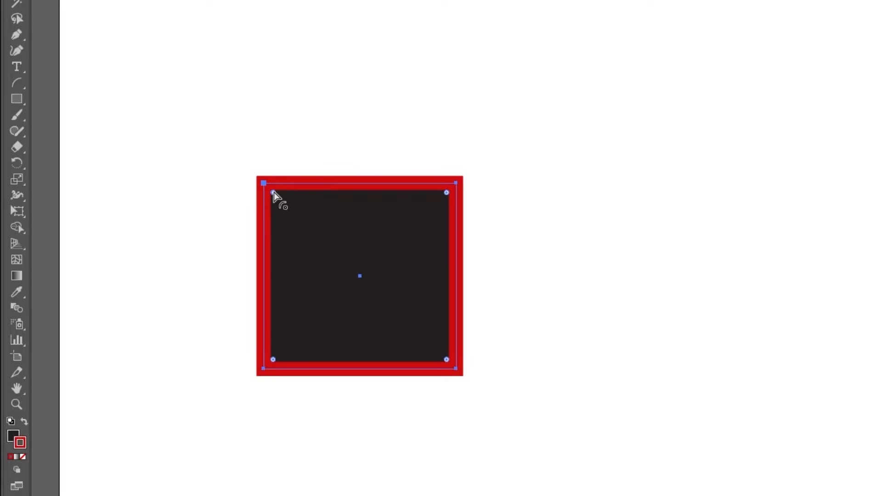
pyautogui.moveTo(448, 194); pyautogui.dragTo(418, 226)
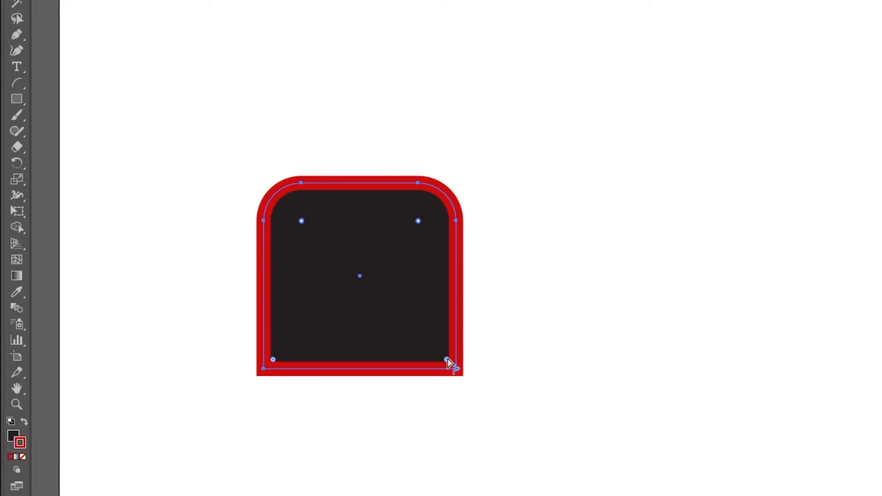
pyautogui.moveTo(445, 359); pyautogui.dragTo(423, 318)
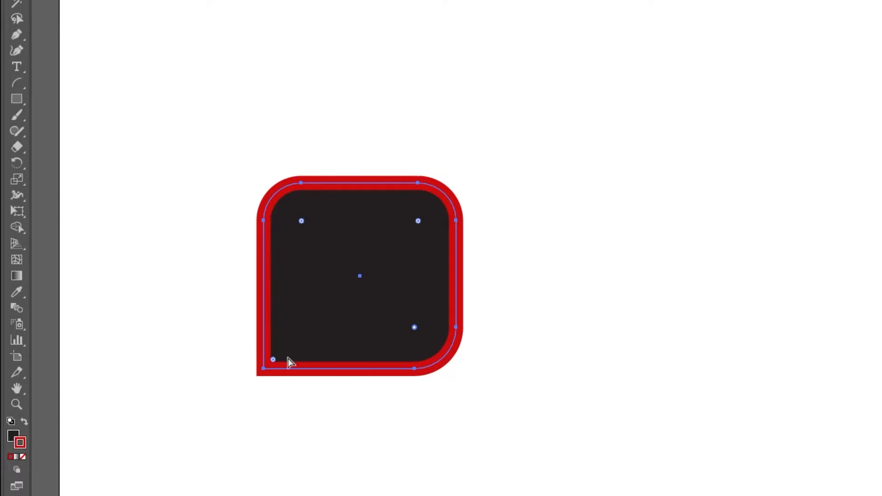
pyautogui.moveTo(273, 359); pyautogui.dragTo(362, 307)
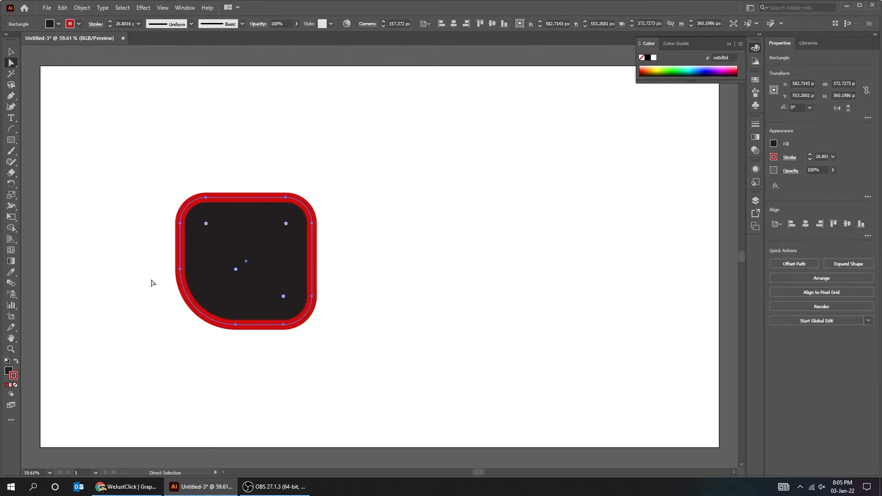
# Distort the shape's left side by pulling its lower-left and upper-left curve segments outward
pyautogui.click(151, 282)
pyautogui.click(205, 276)
pyautogui.click(180, 269)
pyautogui.moveTo(179, 301); pyautogui.dragTo(128, 355)
pyautogui.moveTo(181, 227); pyautogui.dragTo(120, 243)
# Delete the straight path segment along the shape's upper edge and remove the red stroke
pyautogui.click(258, 173)
pyautogui.click(288, 213)
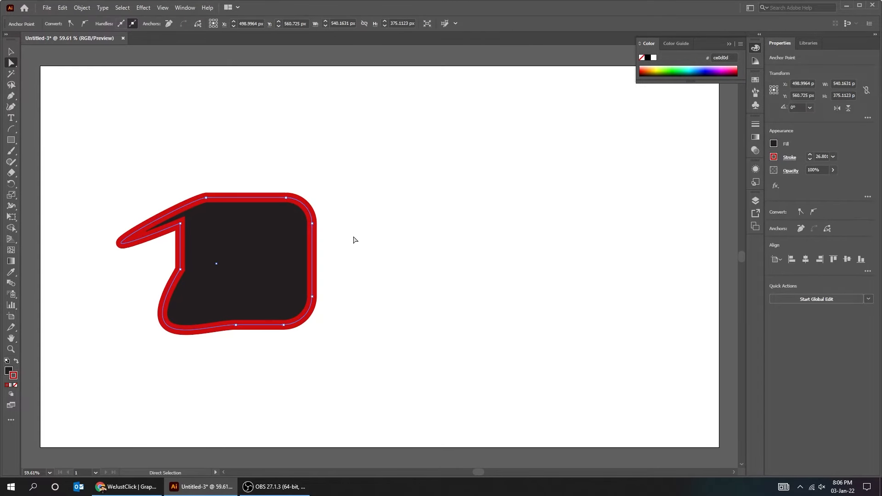
pyautogui.press('Delete')
pyautogui.click(197, 200)
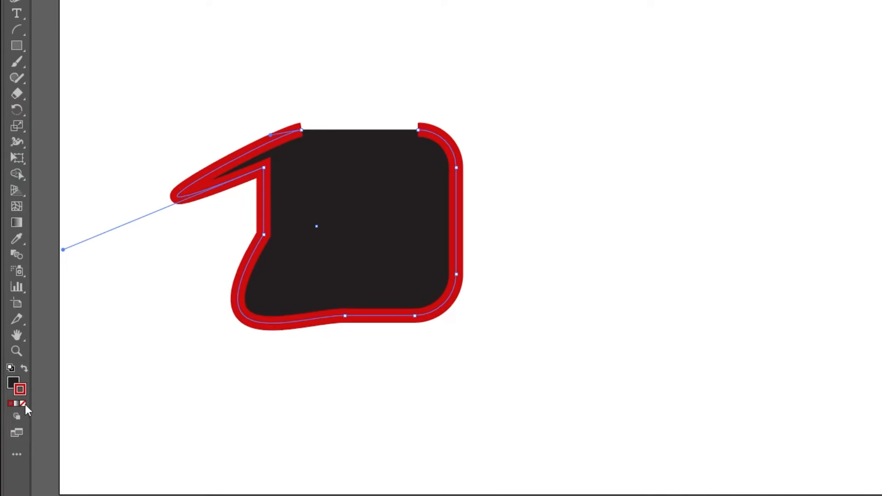
pyautogui.click(24, 404)
# Delete the anchor points at the shape's upper-left to cut it down to a diagonal edge
pyautogui.moveTo(244, 131); pyautogui.dragTo(309, 222)
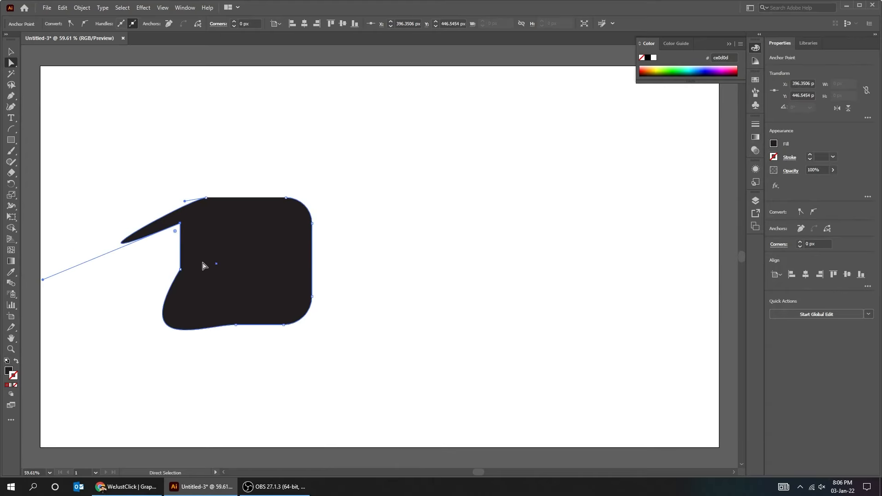
pyautogui.press('Delete')
pyautogui.click(179, 233)
pyautogui.press('v')
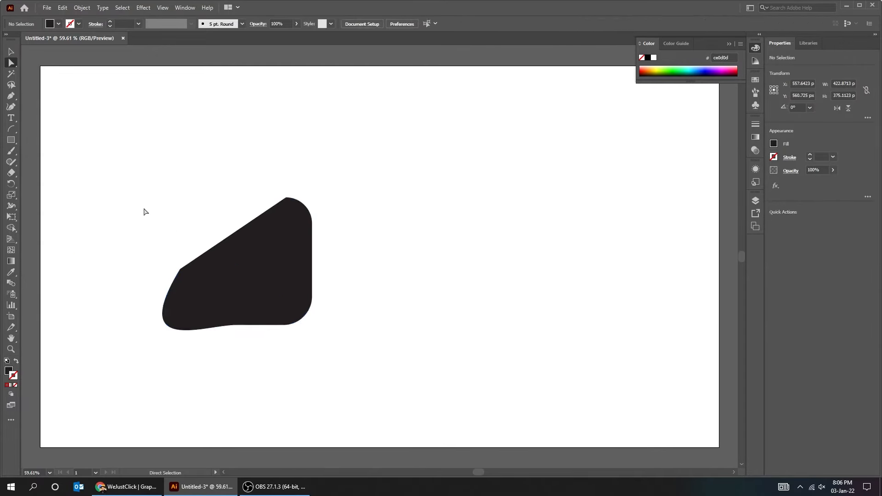
# Delete the whole distorted black shape from the artboard
pyautogui.moveTo(194, 202); pyautogui.dragTo(268, 335)
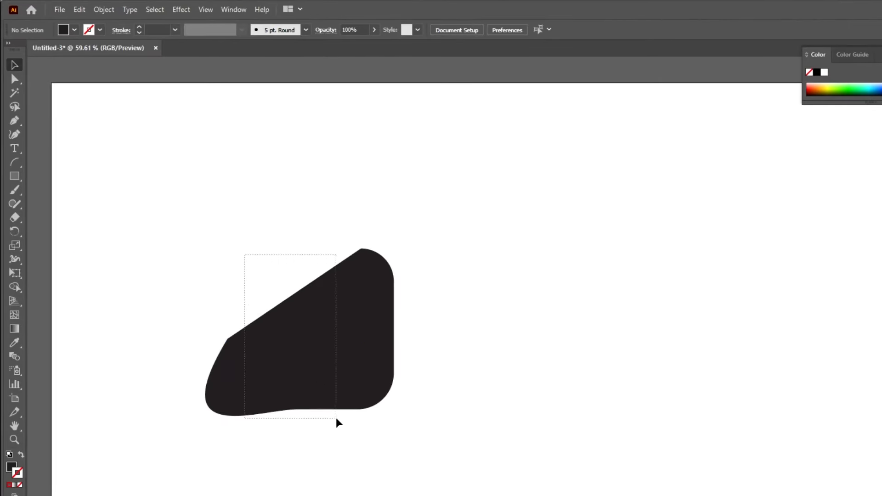
pyautogui.moveTo(339, 422); pyautogui.dragTo(327, 425)
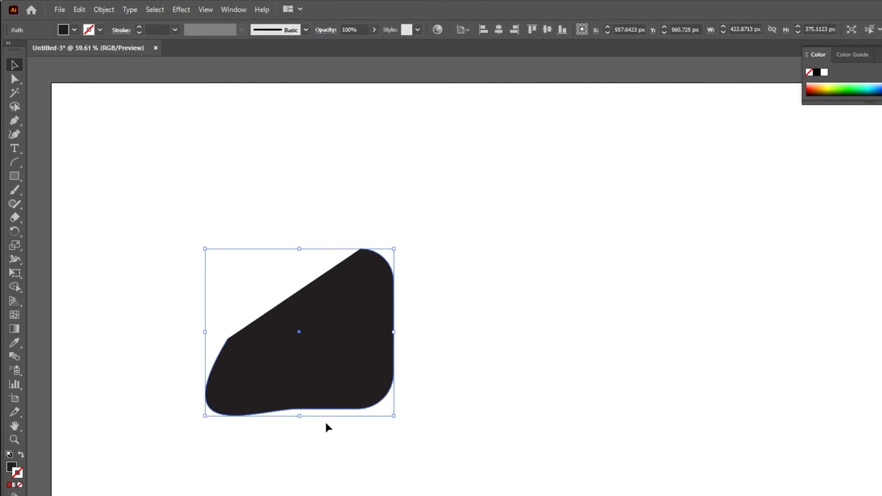
pyautogui.press('Delete')
# Draw a rounded rectangle about 596 by 340 px with the Rounded Rectangle tool
pyautogui.click(15, 177)
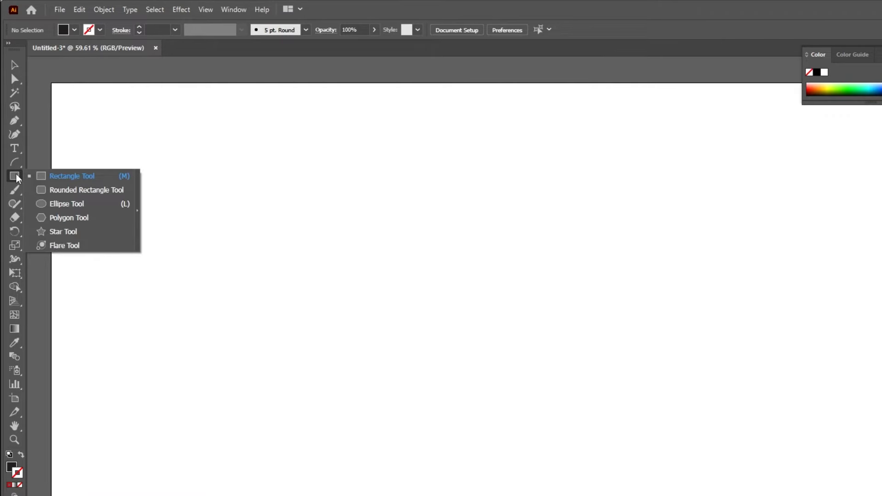
pyautogui.click(55, 190)
pyautogui.moveTo(228, 227); pyautogui.dragTo(493, 379)
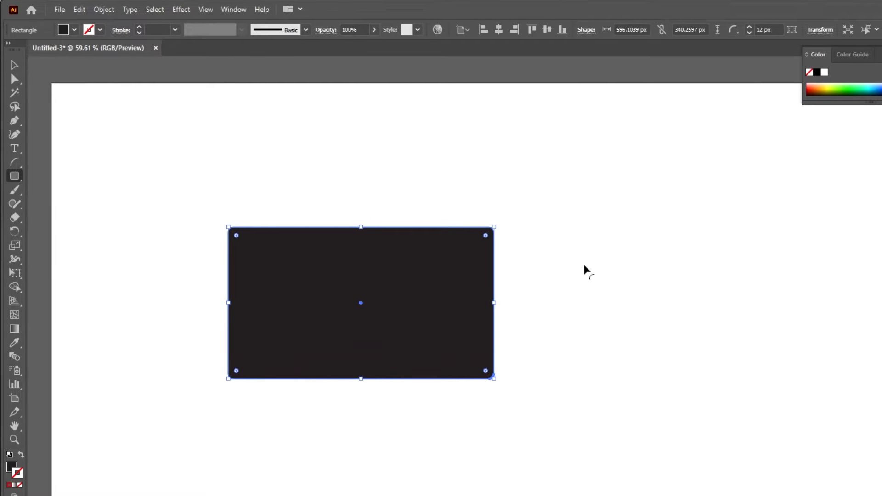
# Create a second rounded rectangle 500 by 500 px with a 20 px corner radius beside the first one
pyautogui.click(558, 256)
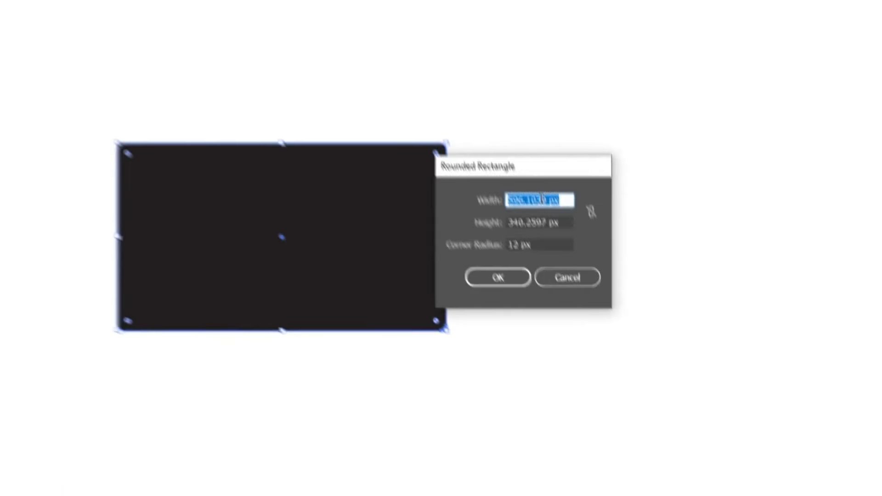
pyautogui.write('500')
pyautogui.press('Tab')
pyautogui.write('500')
pyautogui.press('Tab')
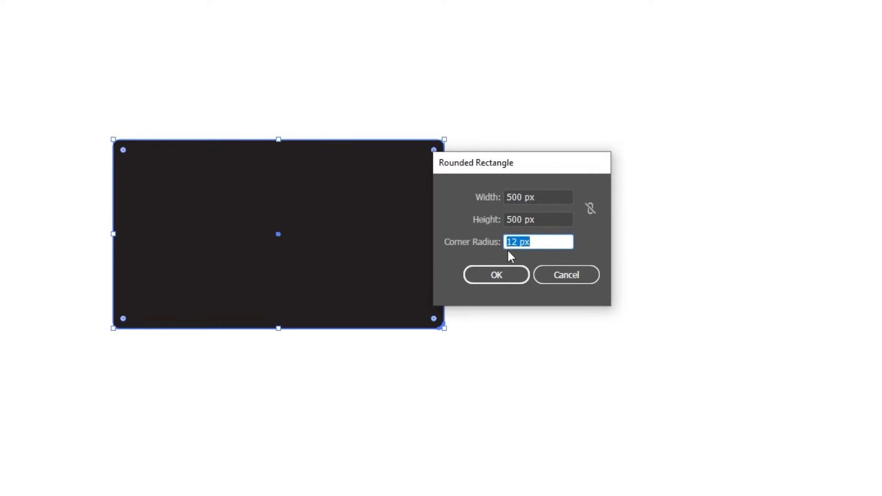
pyautogui.write('20')
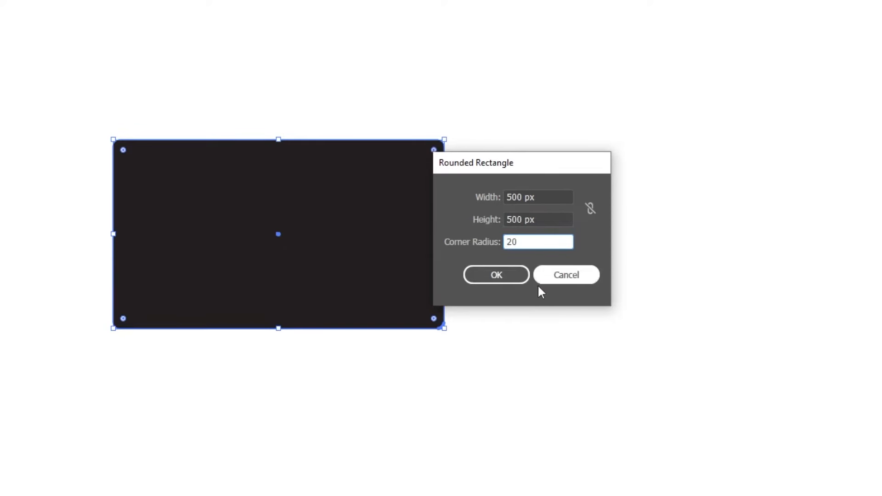
pyautogui.click(517, 281)
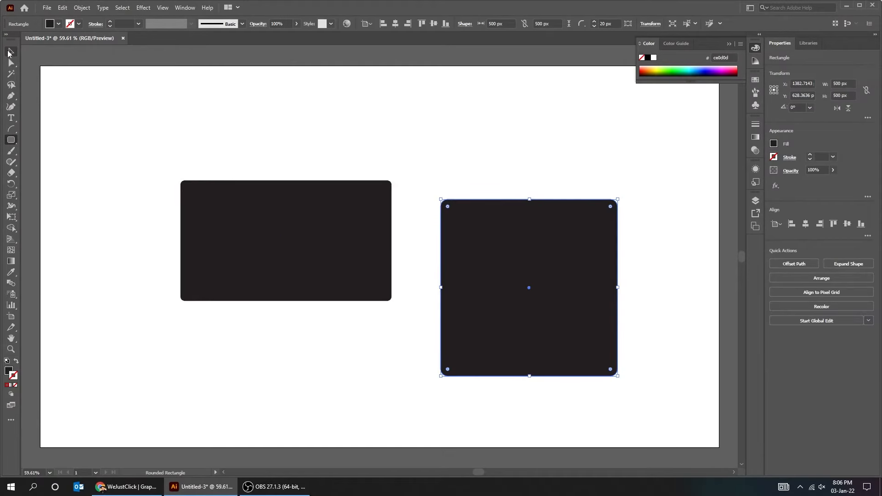
# Move the new square upward and shift the wide rounded rectangle slightly left and down on the artboard
pyautogui.click(10, 53)
pyautogui.click(405, 128)
pyautogui.moveTo(522, 266); pyautogui.dragTo(512, 219)
pyautogui.moveTo(359, 236); pyautogui.dragTo(329, 253)
# Fill the wide rounded rectangle with cyan, and change its fill to bright green 17ff80 in the Color Picker
pyautogui.click(246, 274)
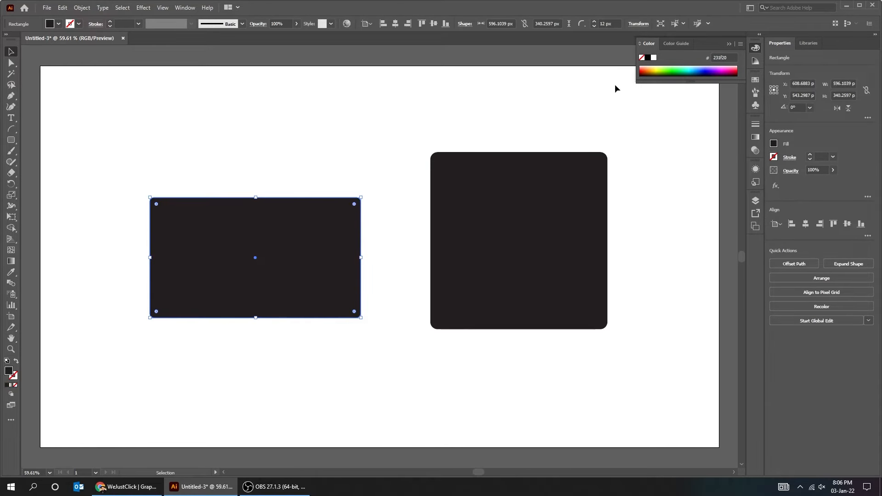
pyautogui.click(687, 68)
pyautogui.click(694, 68)
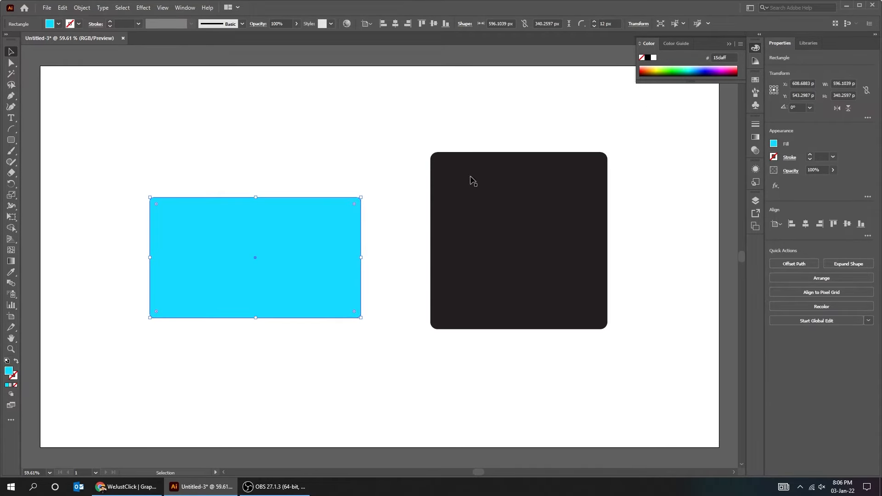
pyautogui.doubleClick(9, 372)
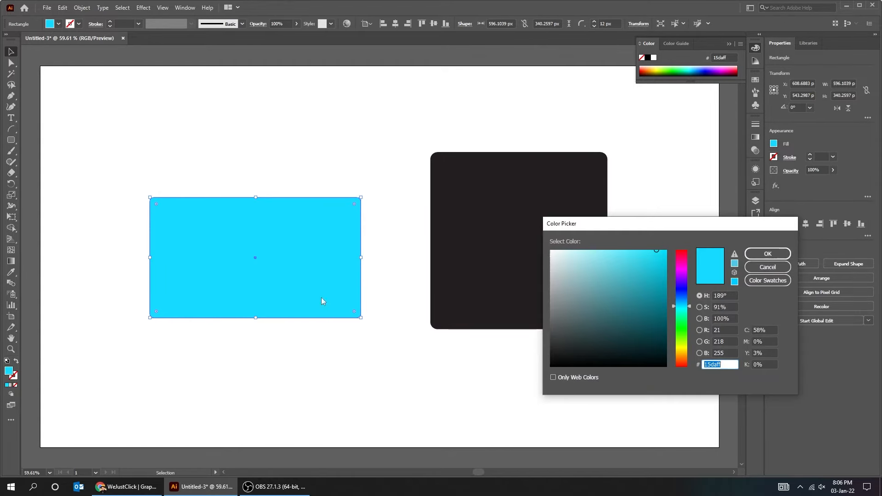
pyautogui.moveTo(674, 301); pyautogui.dragTo(682, 322)
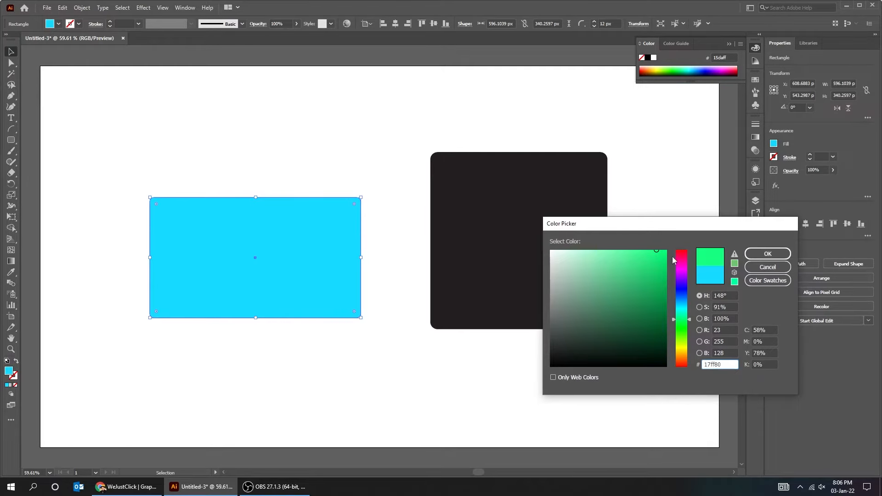
pyautogui.click(768, 254)
# Shift the black square slightly toward the green rectangle and fill it with purple 5600ff
pyautogui.click(502, 266)
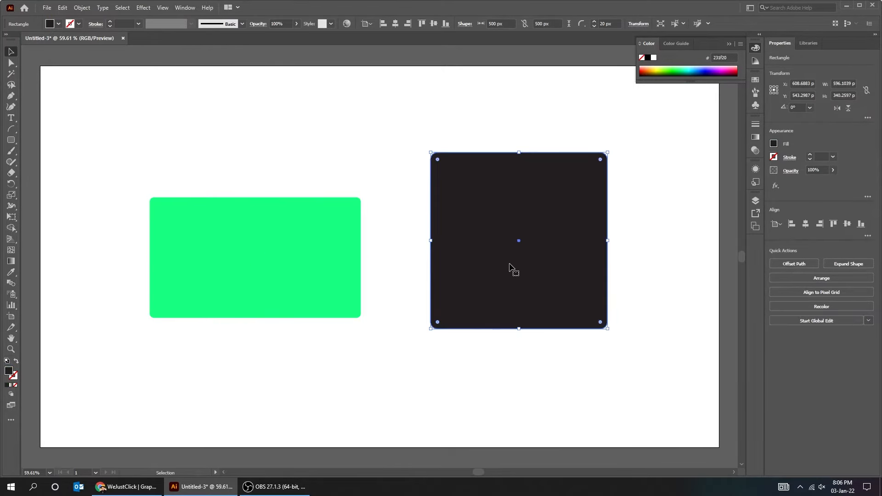
pyautogui.moveTo(502, 266); pyautogui.dragTo(487, 271)
pyautogui.click(713, 68)
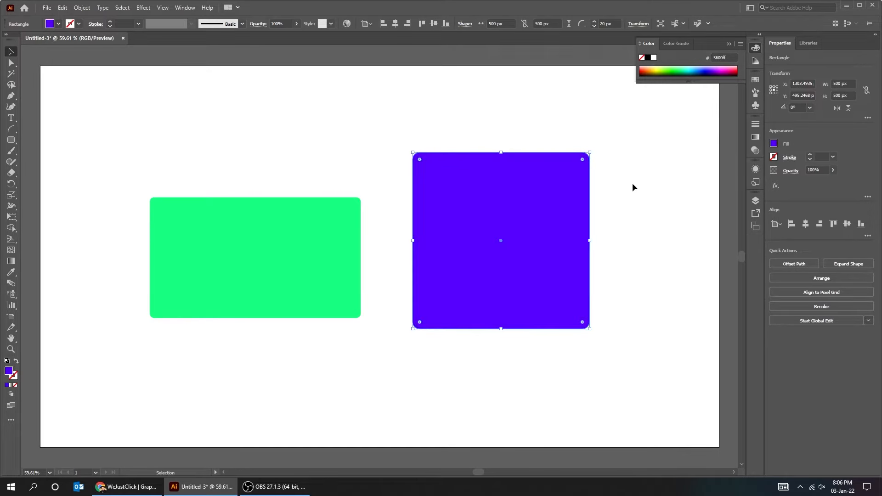
pyautogui.click(637, 201)
# Overlap the purple square with the green rectangle and swap fill and stroke on both shapes
pyautogui.moveTo(535, 265); pyautogui.dragTo(419, 270)
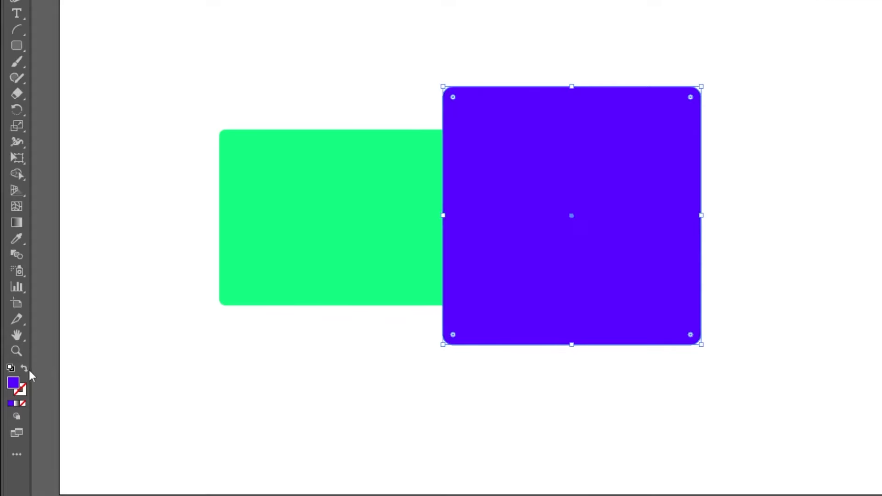
pyautogui.click(16, 361)
pyautogui.click(232, 281)
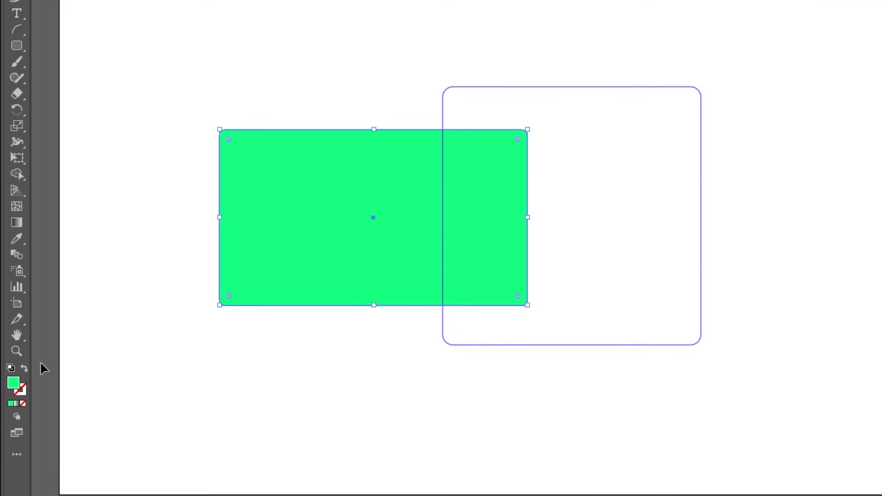
pyautogui.click(25, 368)
pyautogui.click(282, 386)
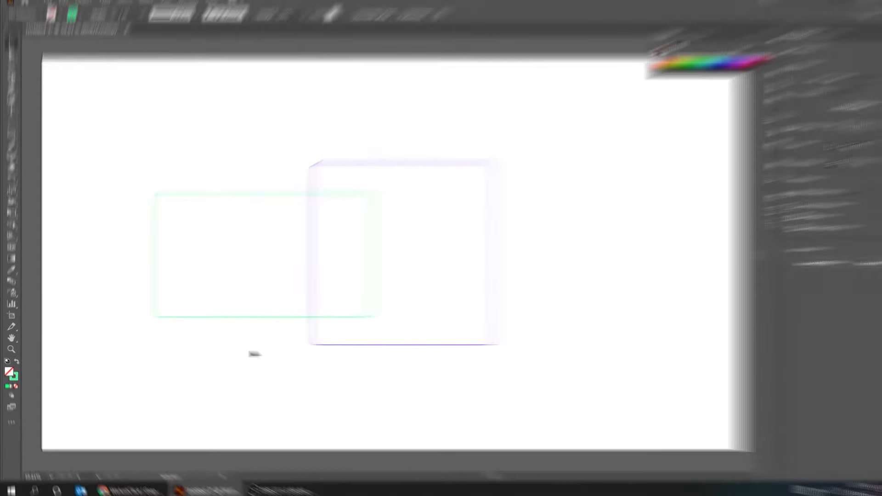
# Increase the green rectangle's stroke weight to 18 pt
pyautogui.click(336, 281)
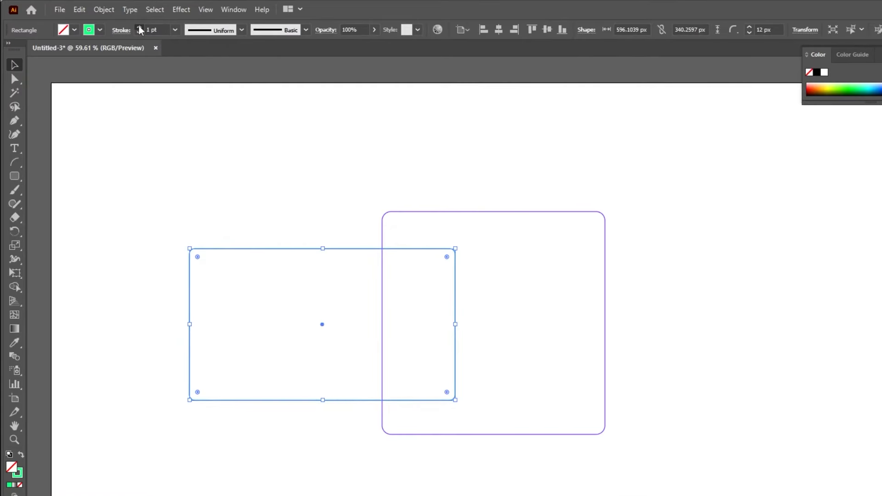
pyautogui.click(114, 23)
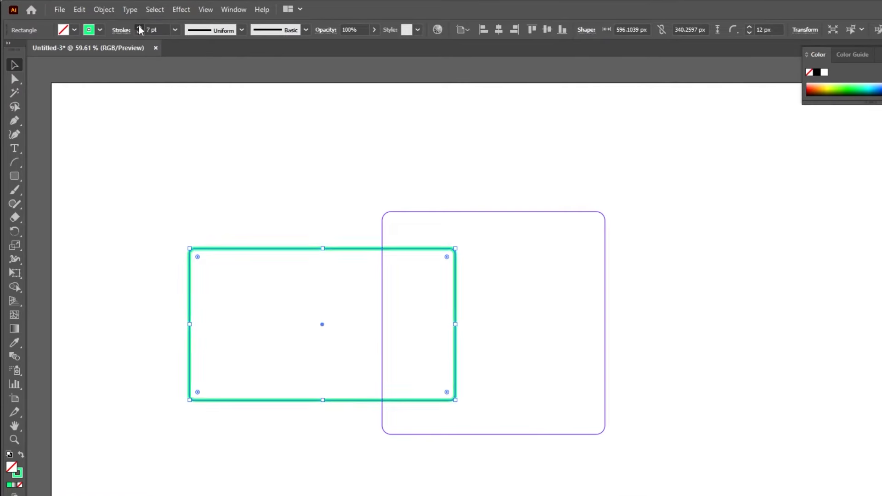
pyautogui.click(14, 79)
pyautogui.click(335, 223)
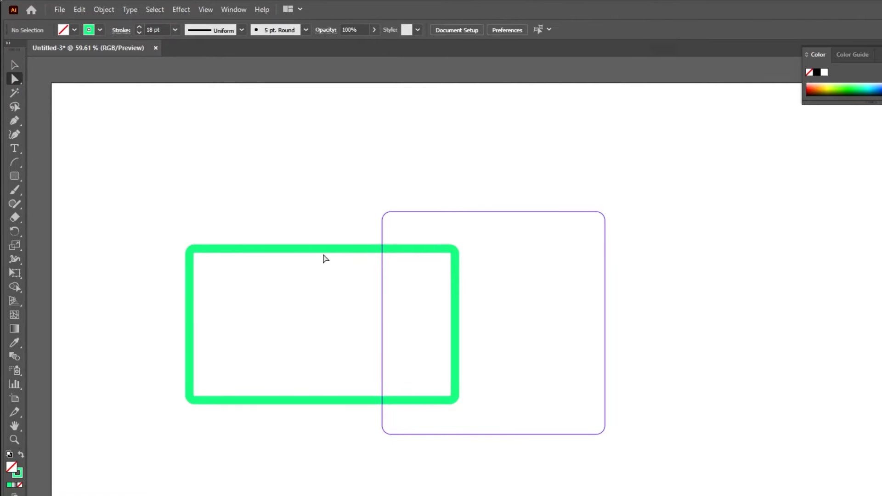
# Restore the solid fills of both shapes and round the green rectangle's corners, the upper ones more strongly
pyautogui.press('v')
pyautogui.click(322, 325)
pyautogui.moveTo(442, 265); pyautogui.dragTo(393, 309)
pyautogui.click(299, 221)
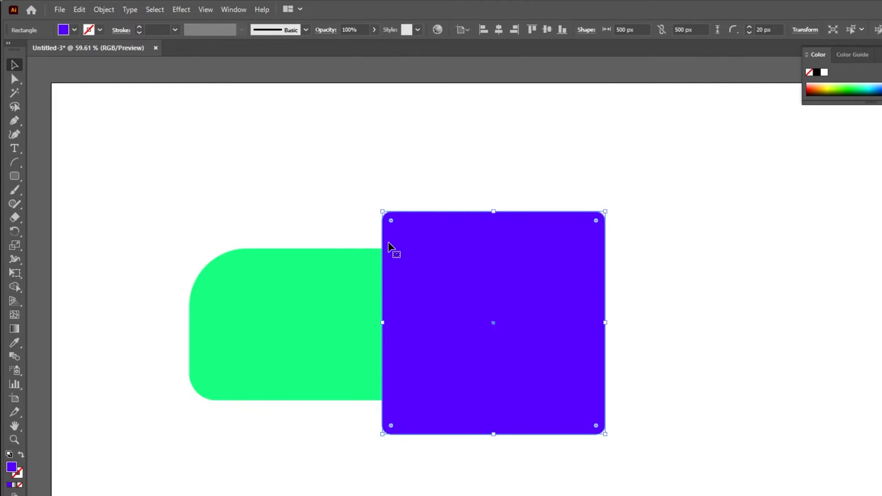
# Select both overlapping shapes, merge them into one with the Shape Builder tool, and undo the merge
pyautogui.moveTo(286, 212); pyautogui.dragTo(578, 407)
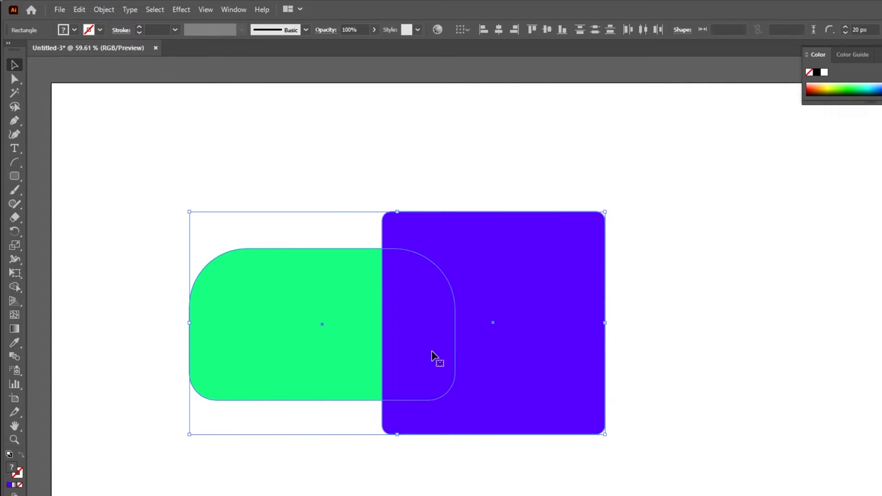
pyautogui.click(15, 287)
pyautogui.moveTo(342, 323); pyautogui.dragTo(498, 315)
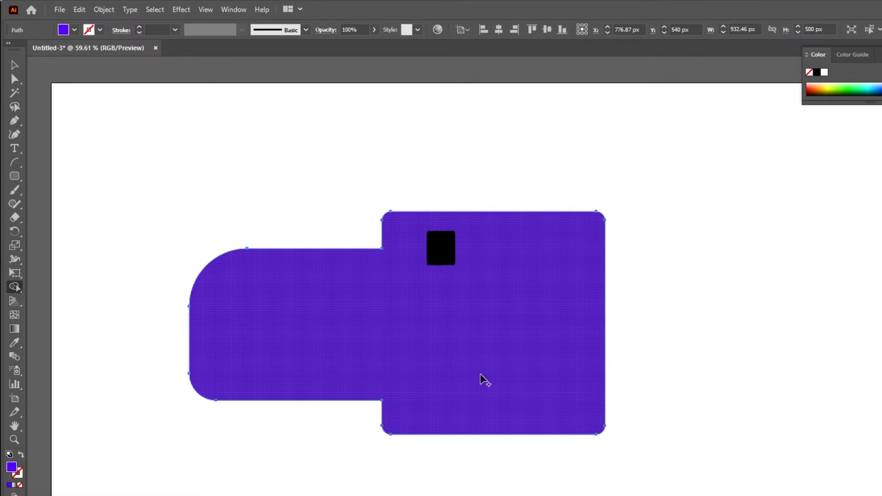
pyautogui.hotkey('ctrl', 'z')
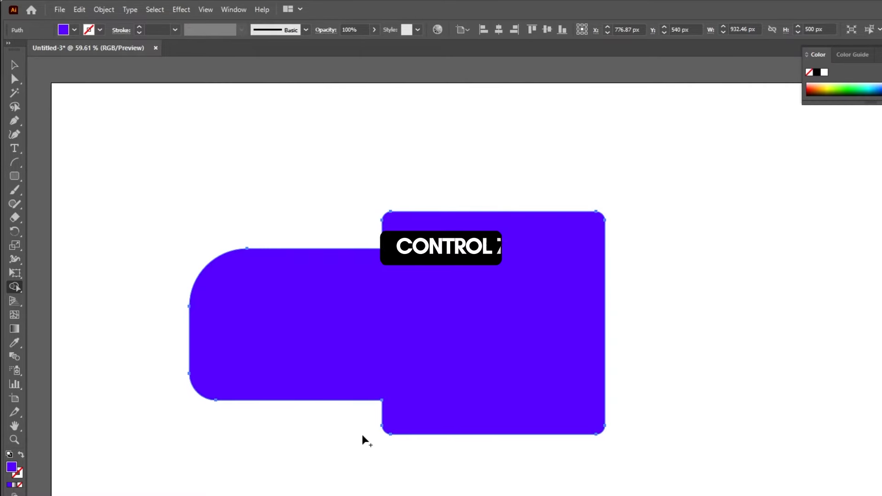
pyautogui.hotkey('ctrl', 'z')
# Cut out the overlapping area of the green and purple shapes with the Shape Builder tool and deselect them
pyautogui.keyDown('alt'); pyautogui.click(429, 367); pyautogui.keyUp('alt')
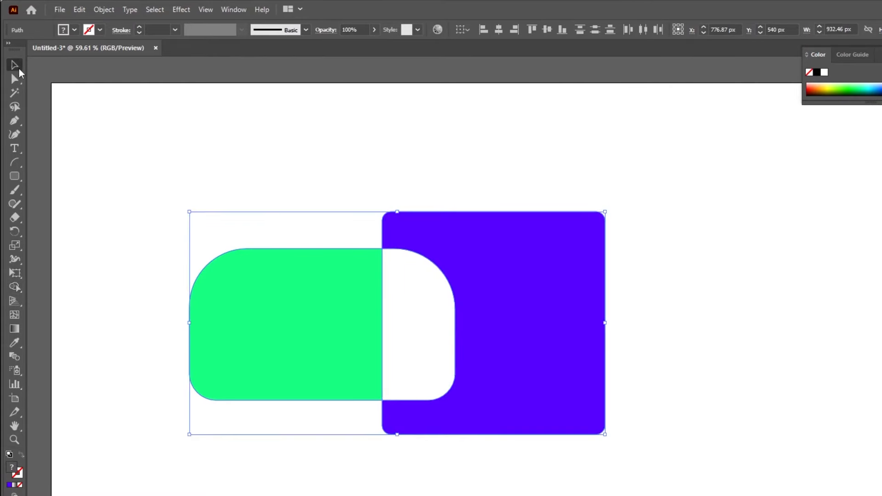
pyautogui.click(14, 65)
pyautogui.click(183, 173)
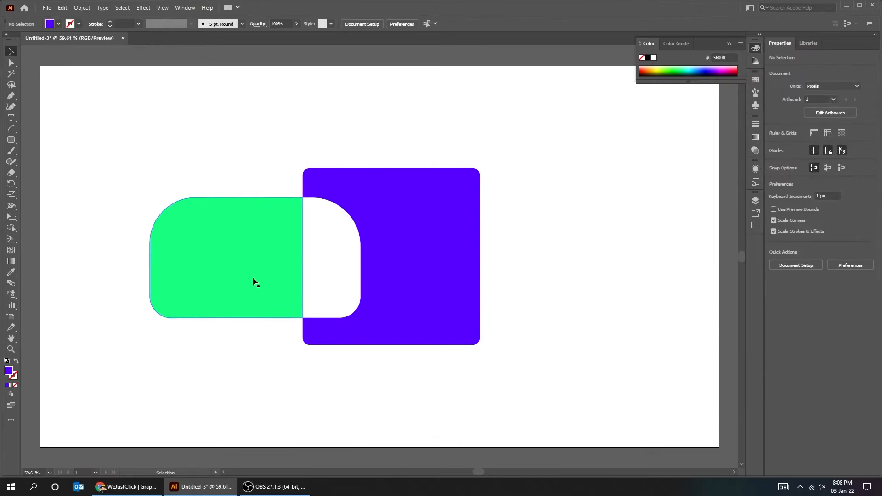
# Move the green and purple pieces apart and delete both from the artboard
pyautogui.click(328, 355)
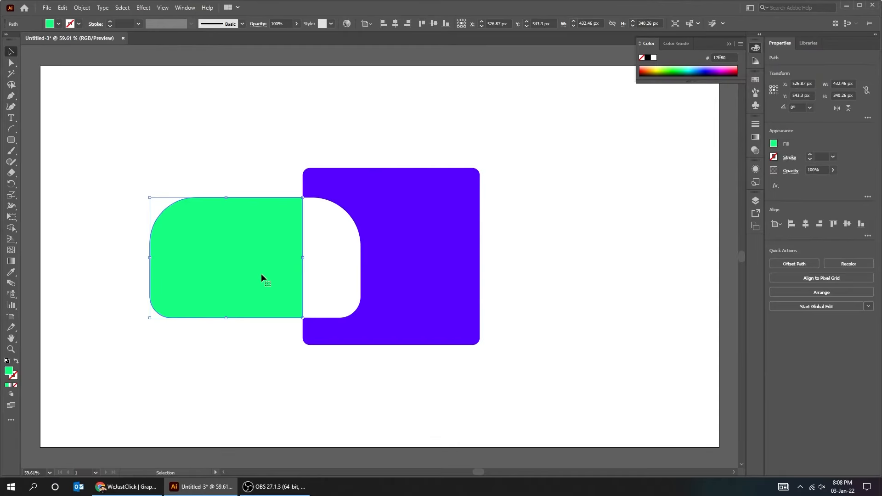
pyautogui.moveTo(328, 355); pyautogui.dragTo(243, 356)
pyautogui.moveTo(350, 241); pyautogui.dragTo(385, 225)
pyautogui.moveTo(410, 261); pyautogui.dragTo(390, 290)
pyautogui.moveTo(336, 384); pyautogui.dragTo(230, 293)
pyautogui.press('Delete')
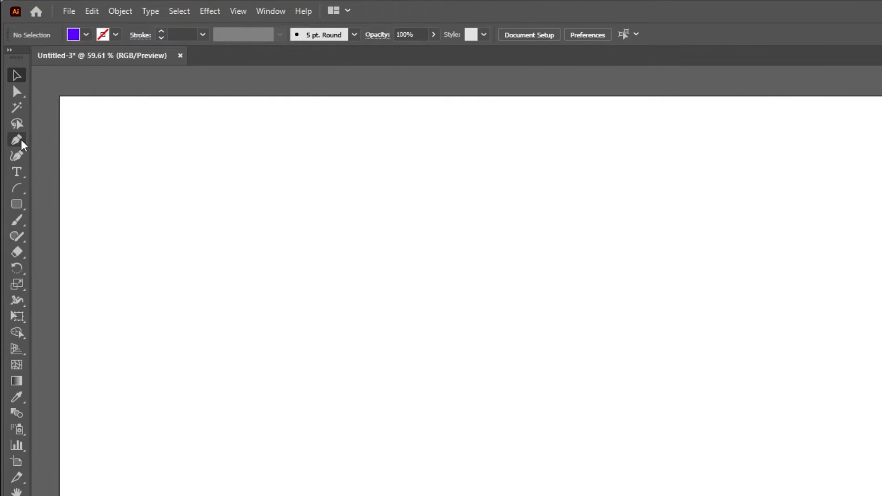
# Draw a straight-sided purple shape with six anchor points using the Pen tool, leaving the path open
pyautogui.click(22, 141)
pyautogui.click(297, 262)
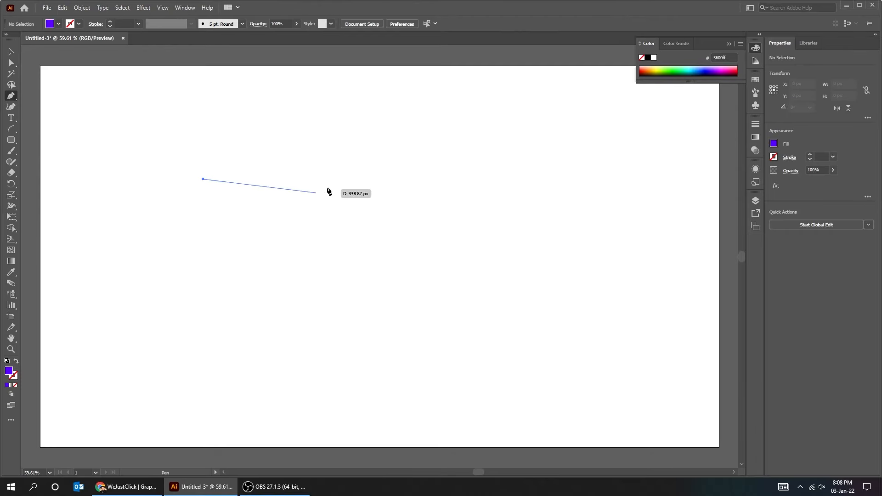
pyautogui.click(496, 268)
pyautogui.click(325, 249)
pyautogui.click(392, 276)
pyautogui.click(340, 324)
pyautogui.click(268, 344)
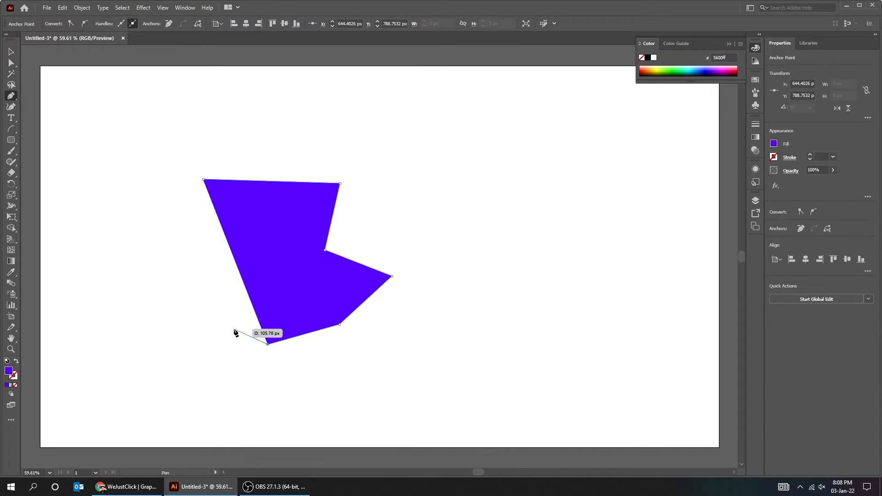
# Swap the shape's fill and stroke and close the path through a curved anchor point on its left side
pyautogui.click(16, 362)
pyautogui.moveTo(179, 272); pyautogui.dragTo(221, 196)
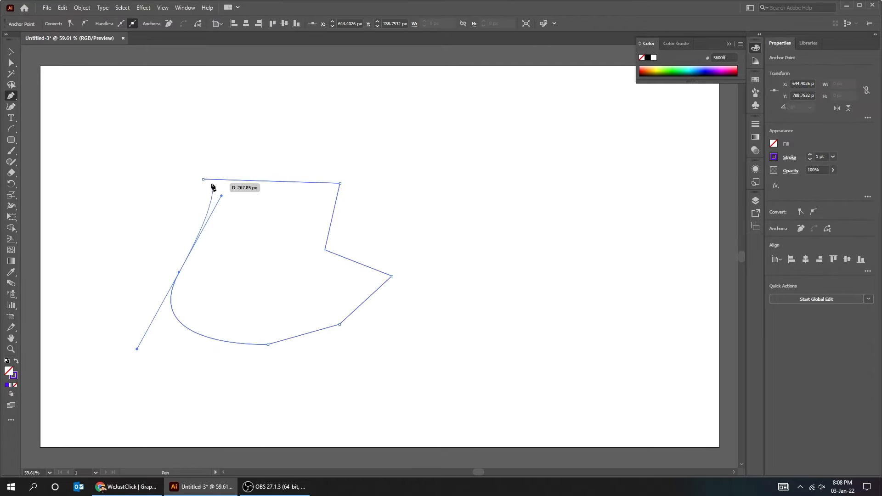
pyautogui.click(203, 180)
# Delete the closed pen path from the artboard
pyautogui.press('v')
pyautogui.press('Delete')
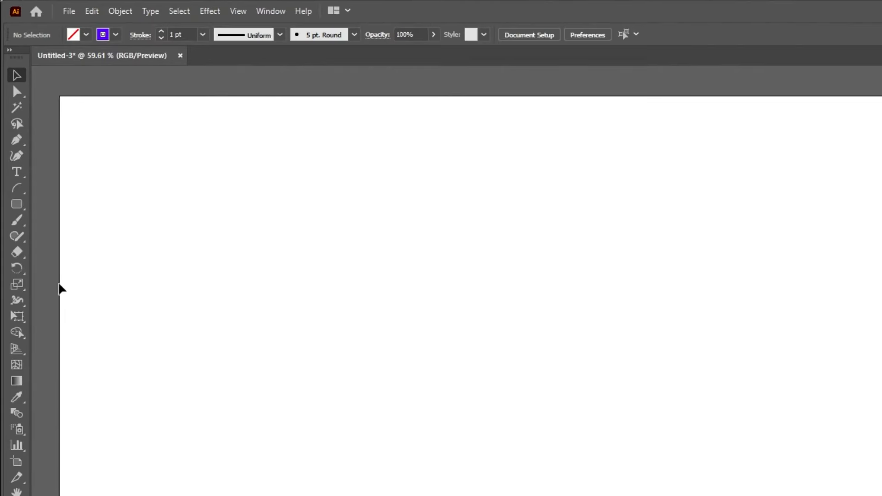
# Draw a large closed curved outline with an inward notch on its left side using the Curvature tool
pyautogui.click(21, 157)
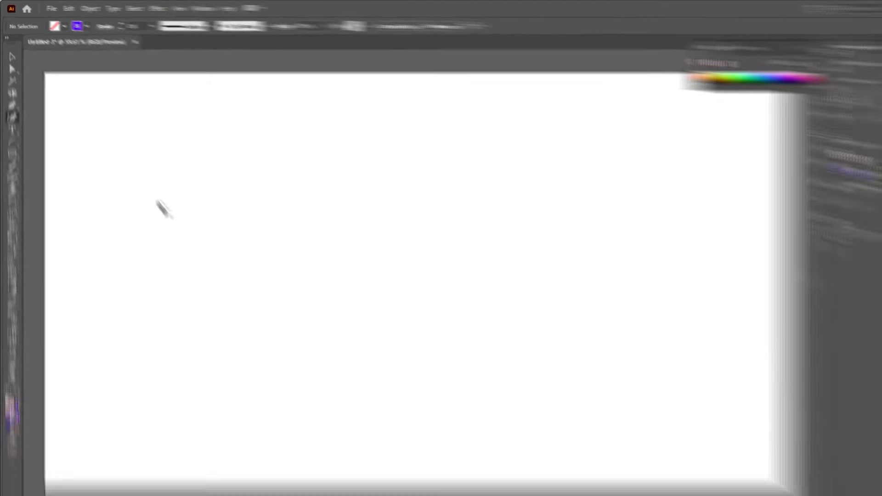
pyautogui.click(212, 271)
pyautogui.click(474, 235)
pyautogui.click(469, 297)
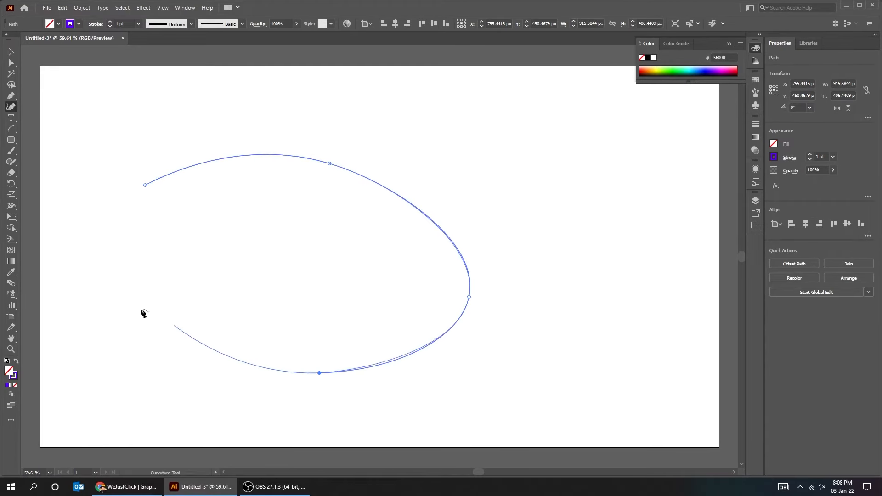
pyautogui.click(131, 282)
pyautogui.click(303, 235)
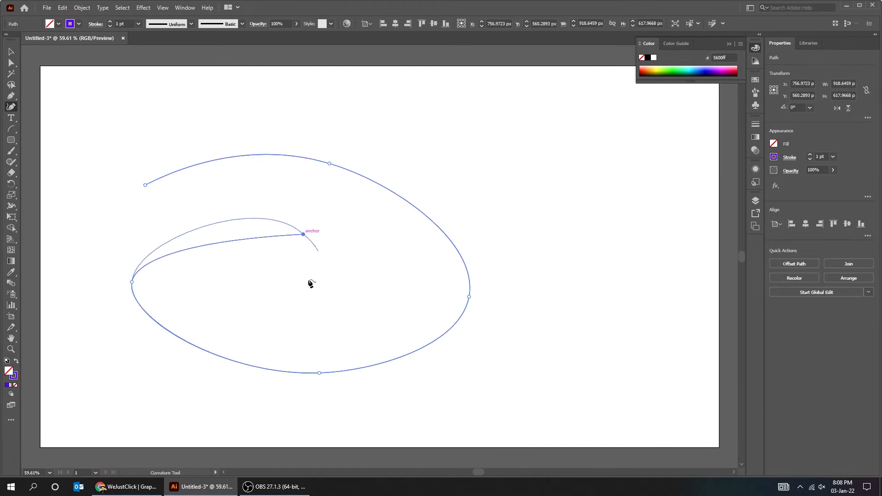
pyautogui.click(145, 185)
pyautogui.click(145, 185)
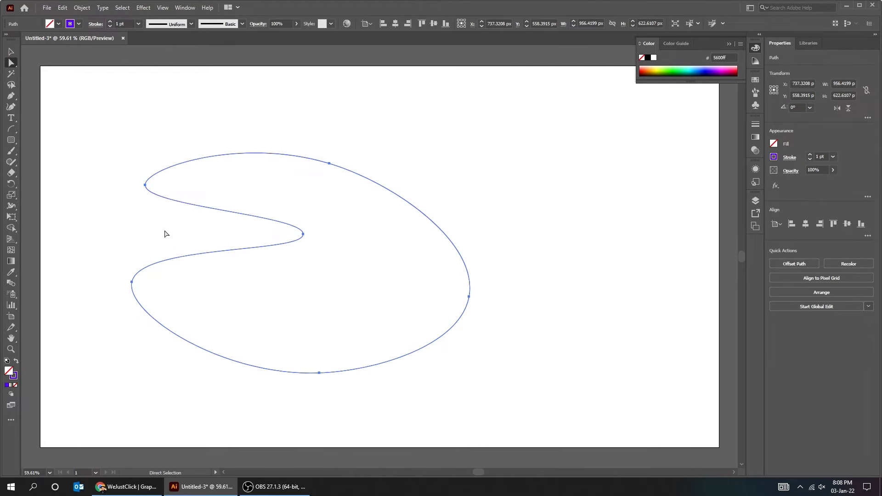
# Reshape the notch by moving its inner anchor point left and adjusting the handles there and at the upper-left point
pyautogui.moveTo(303, 235); pyautogui.dragTo(260, 325)
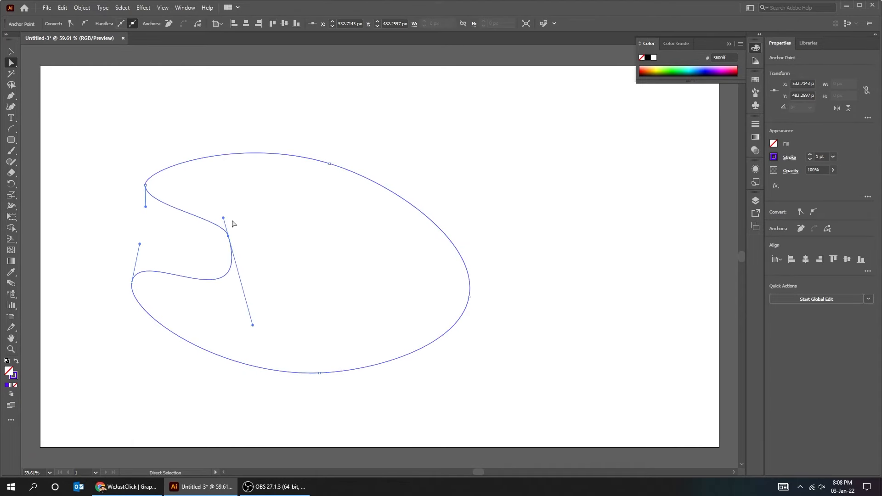
pyautogui.click(260, 193)
pyautogui.moveTo(160, 228); pyautogui.dragTo(106, 222)
# Select the whole curved outline and shift it slightly upward, scaling it to about 949 by 620 px
pyautogui.press('v')
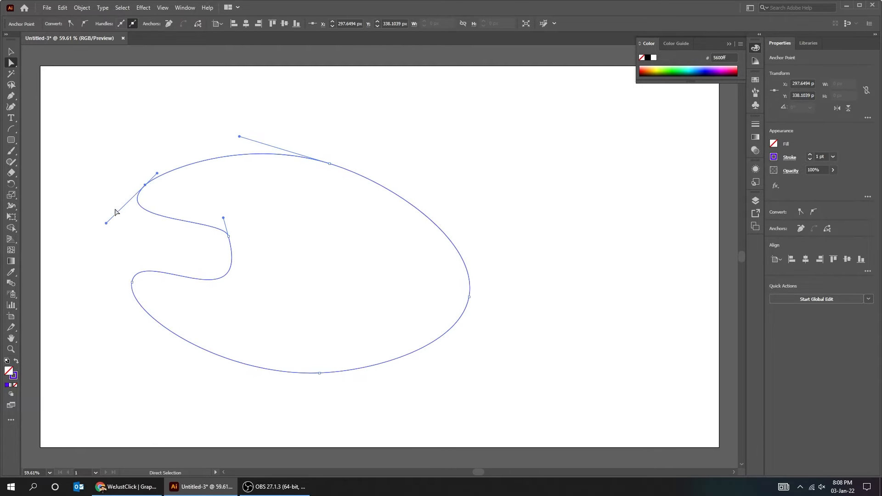
pyautogui.click(112, 144)
pyautogui.click(409, 177)
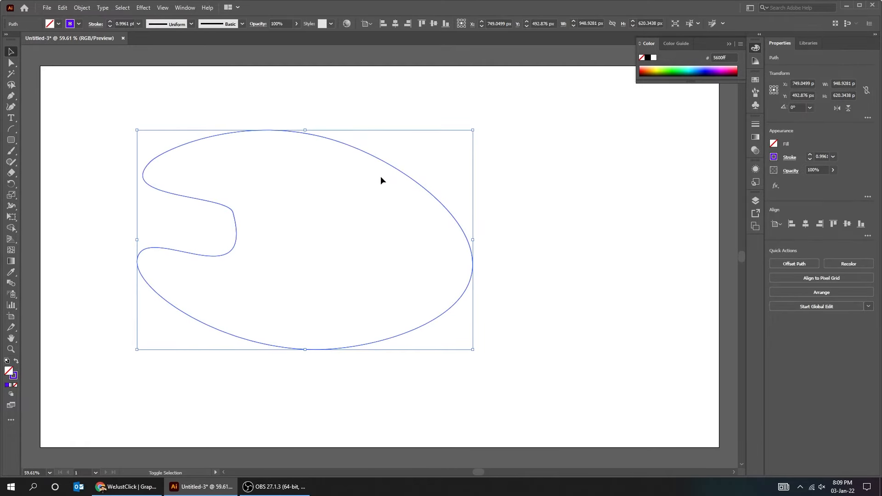
# Swap the fill and stroke of the large curved outline and delete the shape from the artboard
pyautogui.hotkey('shift', 'x')
pyautogui.moveTo(344, 240); pyautogui.dragTo(305, 216)
pyautogui.press('Delete')
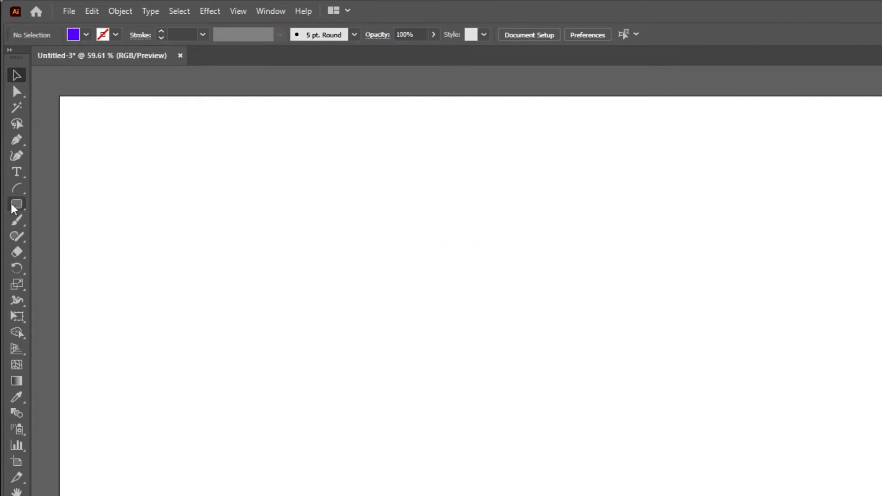
# Create a six-pointed star with Radius 1 of 25 px and Radius 2 of 50 px
pyautogui.click(14, 209)
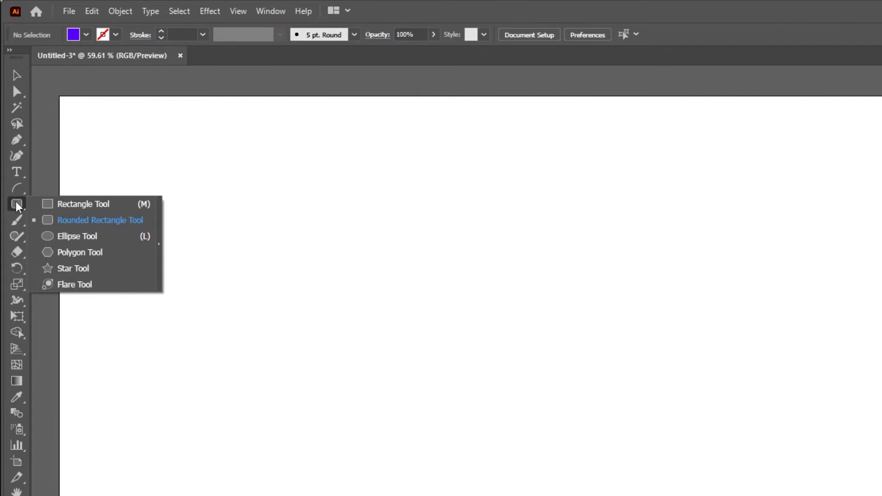
pyautogui.click(83, 269)
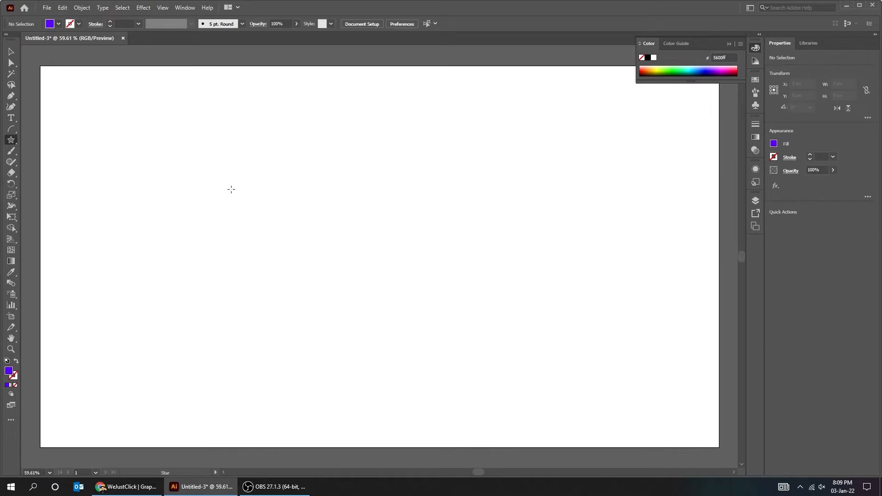
pyautogui.click(232, 190)
pyautogui.press('Tab')
pyautogui.write('50')
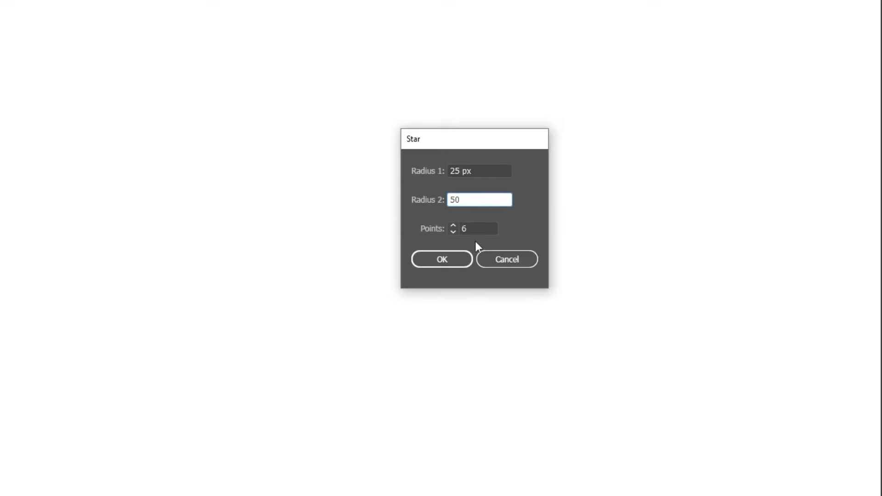
pyautogui.click(450, 265)
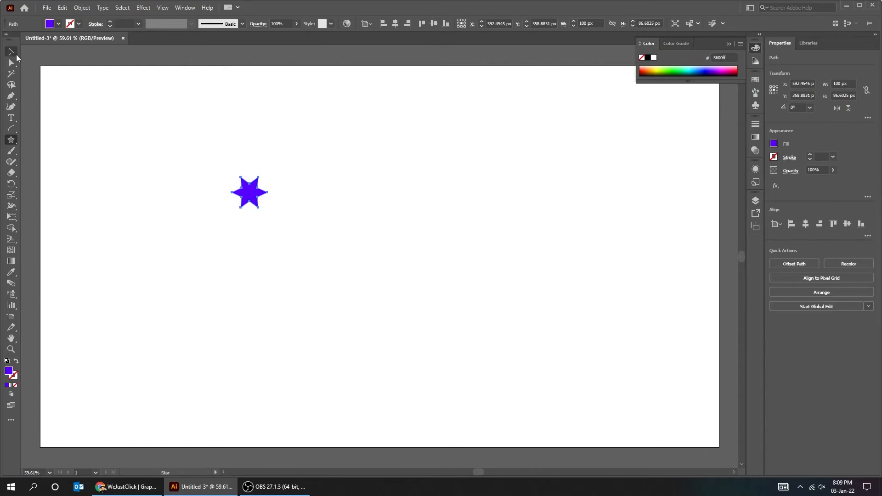
# Enlarge the star to about 556 by 481 px and duplicate it to the right
pyautogui.moveTo(272, 211); pyautogui.dragTo(351, 288)
pyautogui.moveTo(255, 196); pyautogui.dragTo(445, 243)
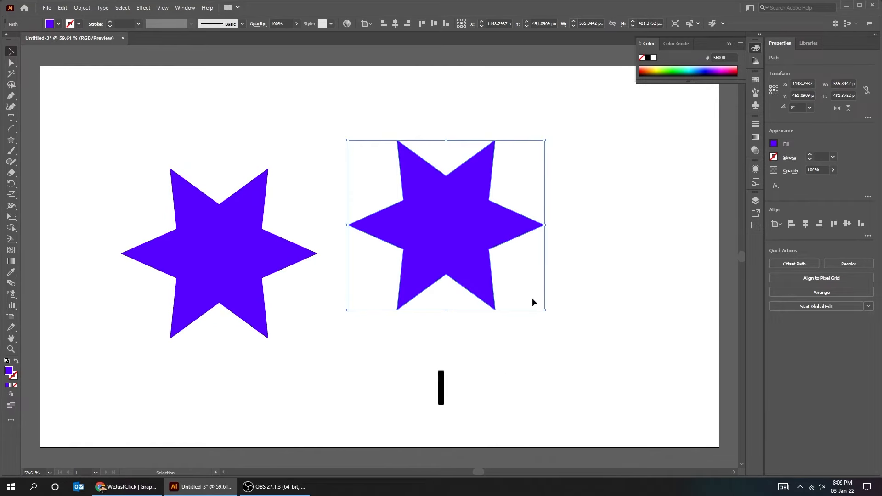
# Shrink the star copy to about 223 by 193 px and fill it with pink
pyautogui.moveTo(544, 310); pyautogui.dragTo(477, 259)
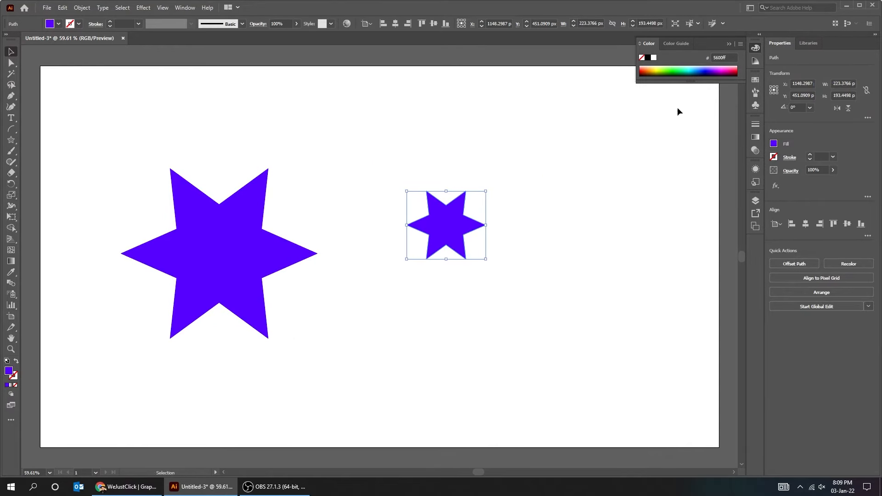
pyautogui.click(735, 70)
pyautogui.click(586, 197)
# Place the pink star at the blue star's upper right and add a smaller green (64ff15) copy below it
pyautogui.click(451, 238)
pyautogui.moveTo(450, 239); pyautogui.dragTo(389, 288)
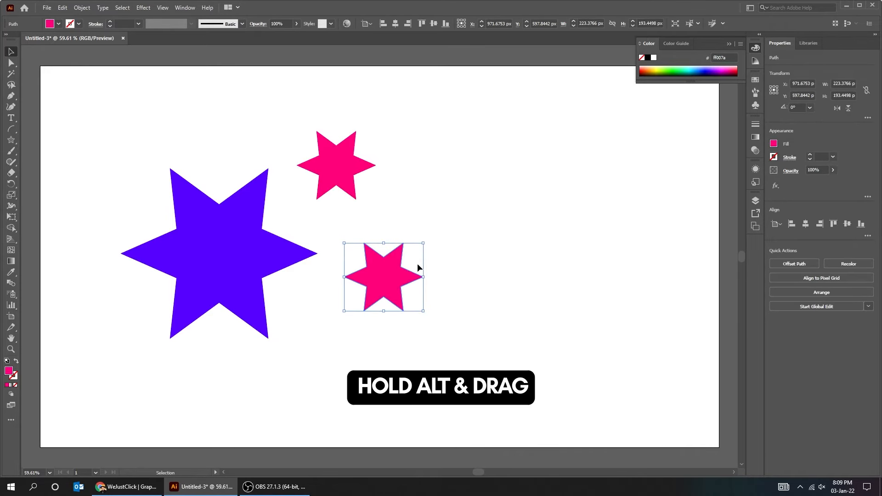
pyautogui.moveTo(423, 243); pyautogui.dragTo(346, 276)
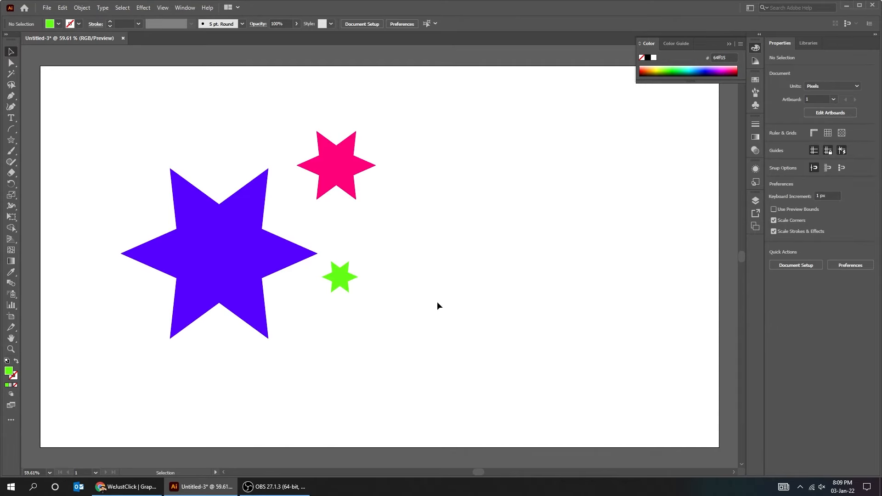
# Group the three stars and move the group slightly right and down
pyautogui.moveTo(436, 305); pyautogui.dragTo(303, 188)
pyautogui.rightClick(318, 167)
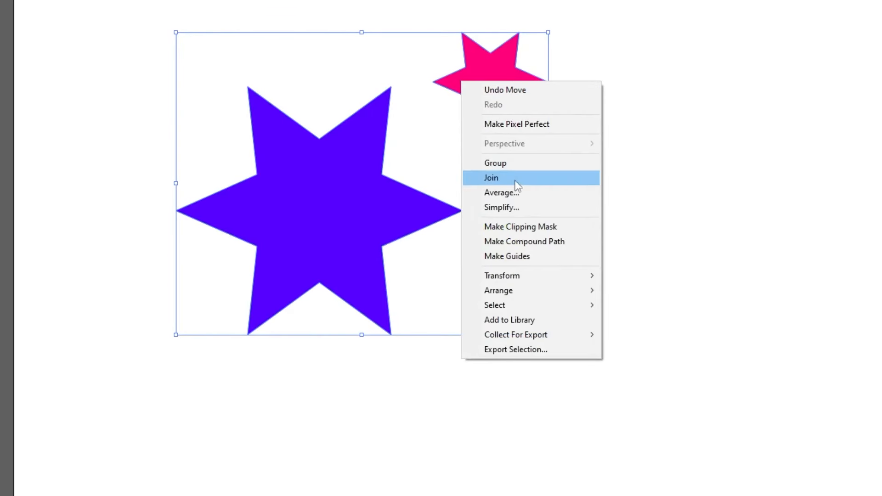
pyautogui.click(510, 164)
pyautogui.moveTo(502, 118); pyautogui.dragTo(528, 152)
# Ungroup the three stars and delete all of them from the artboard
pyautogui.rightClick(515, 137)
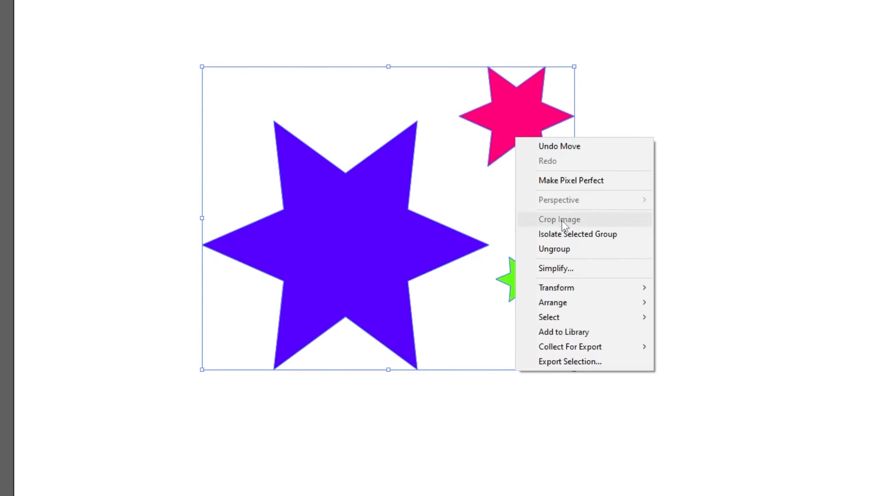
pyautogui.click(579, 249)
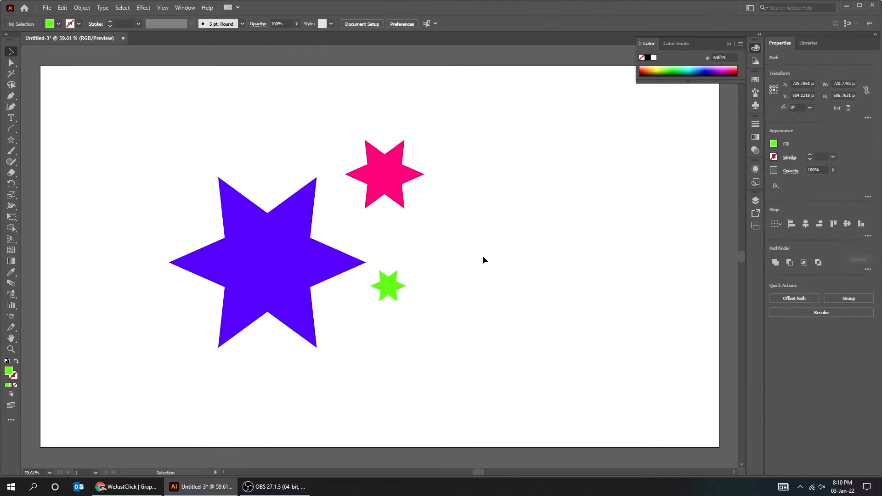
pyautogui.moveTo(460, 311); pyautogui.dragTo(285, 183)
pyautogui.press('Delete')
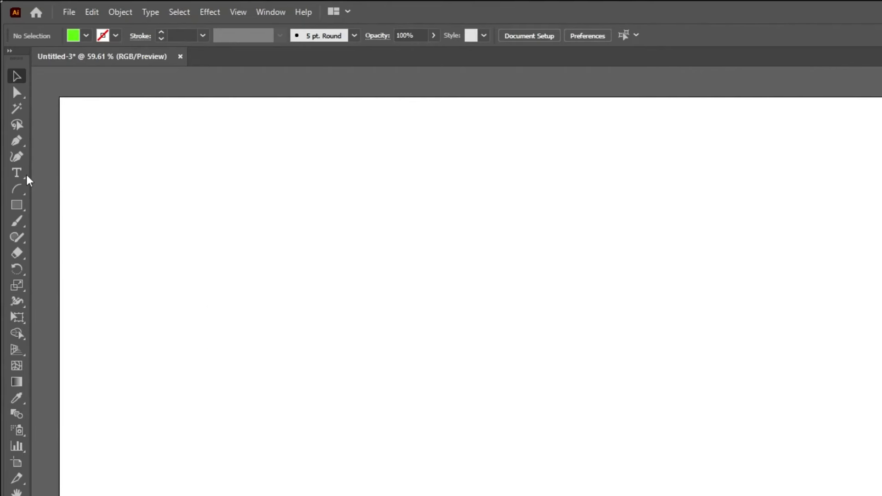
# Add a point text object reading "your text here" on the artboard
pyautogui.click(25, 176)
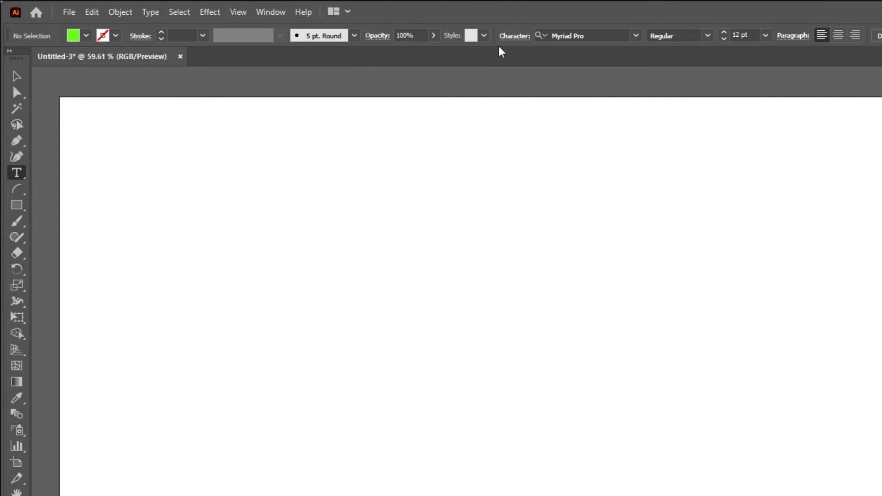
pyautogui.click(357, 304)
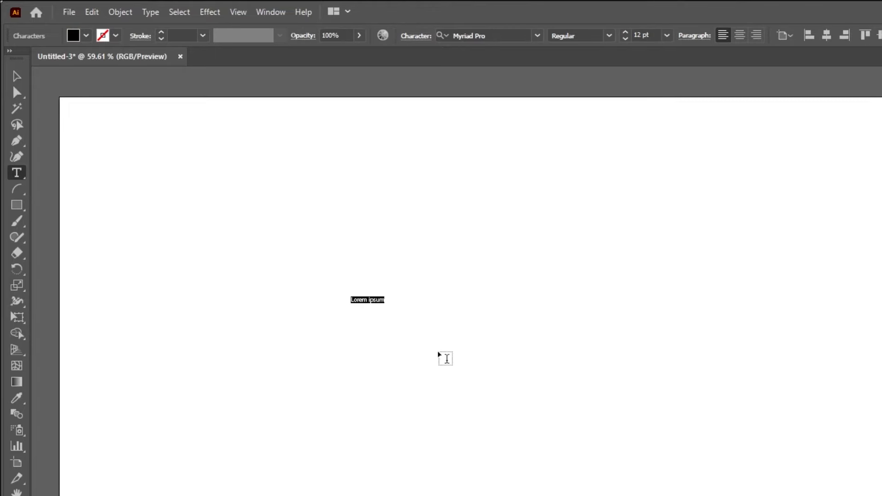
pyautogui.write('your text here')
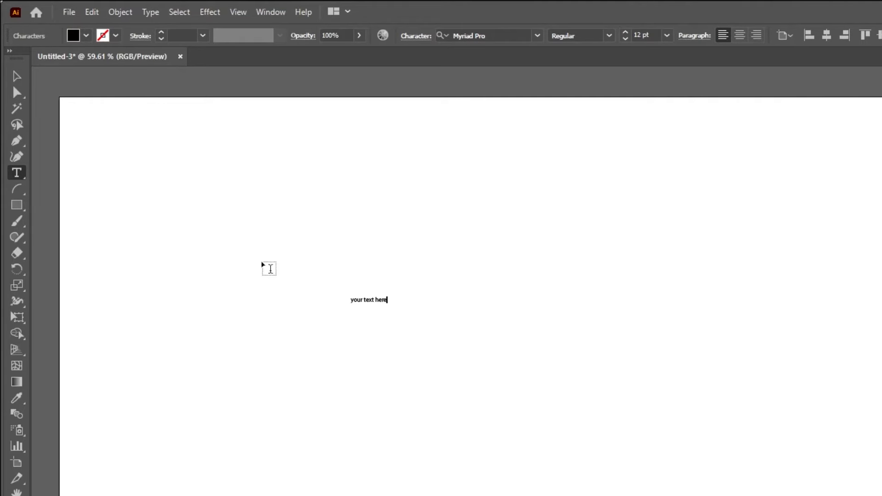
# Scale the text up to about 154 pt and position it across the middle of the artboard
pyautogui.click(17, 76)
pyautogui.moveTo(387, 305); pyautogui.dragTo(600, 345)
pyautogui.moveTo(474, 322); pyautogui.dragTo(556, 344)
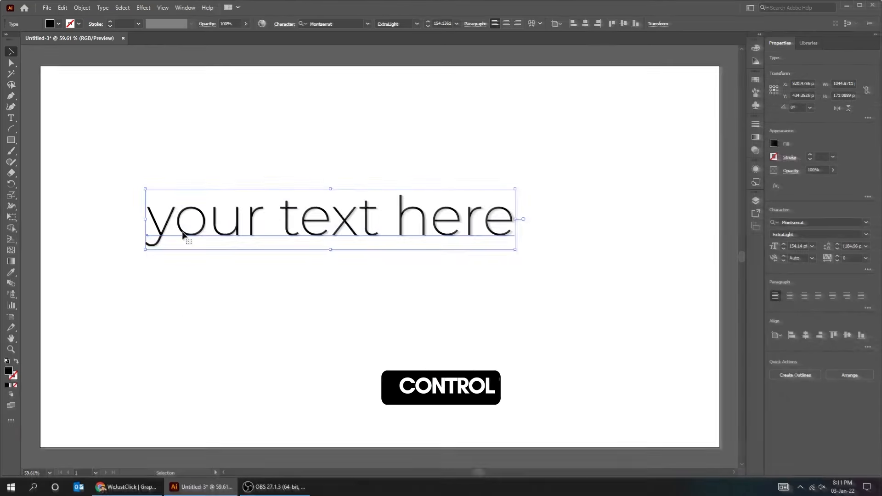
# Apply All Caps to the text and set its Montserrat font style to Bold
pyautogui.hotkey('ctrl', 't')
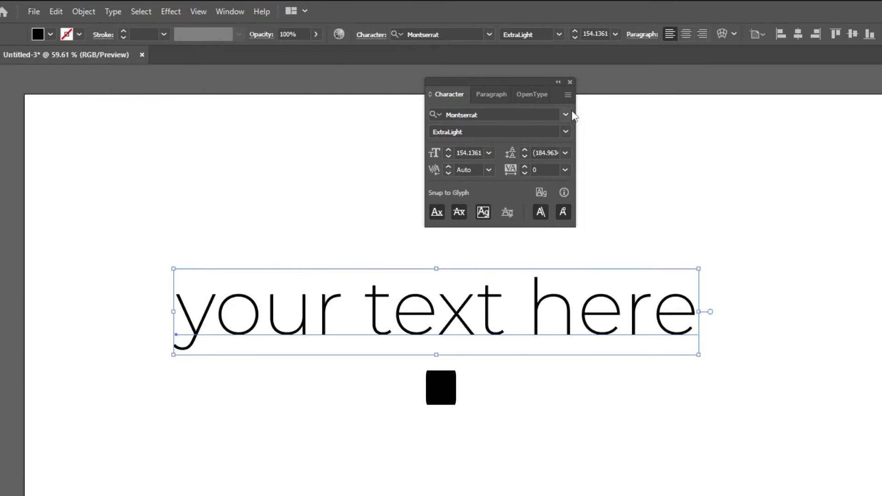
pyautogui.click(500, 81)
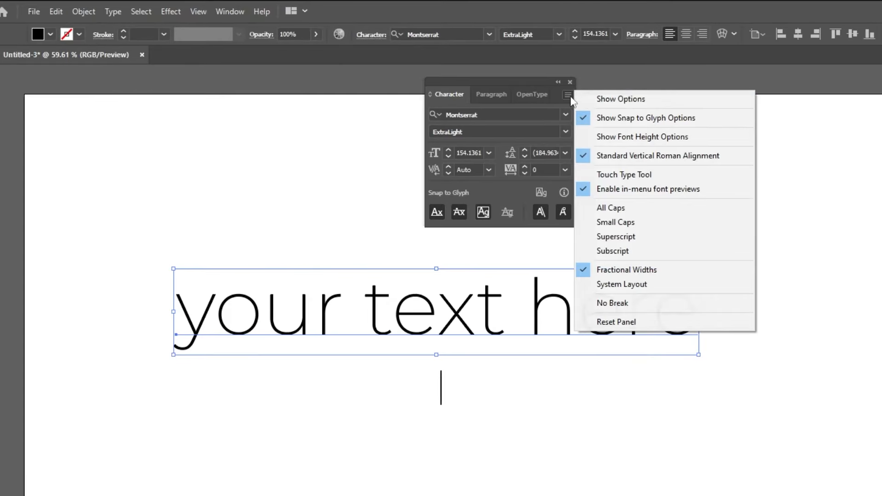
pyautogui.click(645, 212)
pyautogui.moveTo(535, 321); pyautogui.dragTo(536, 362)
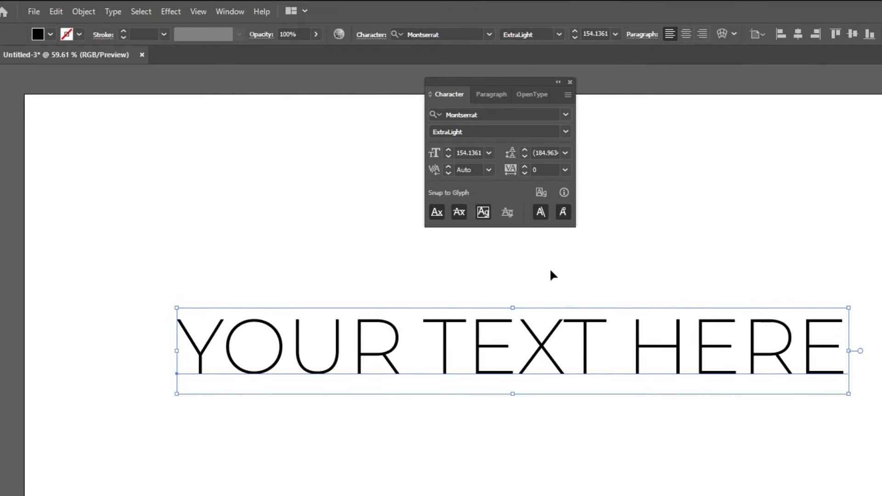
pyautogui.click(566, 132)
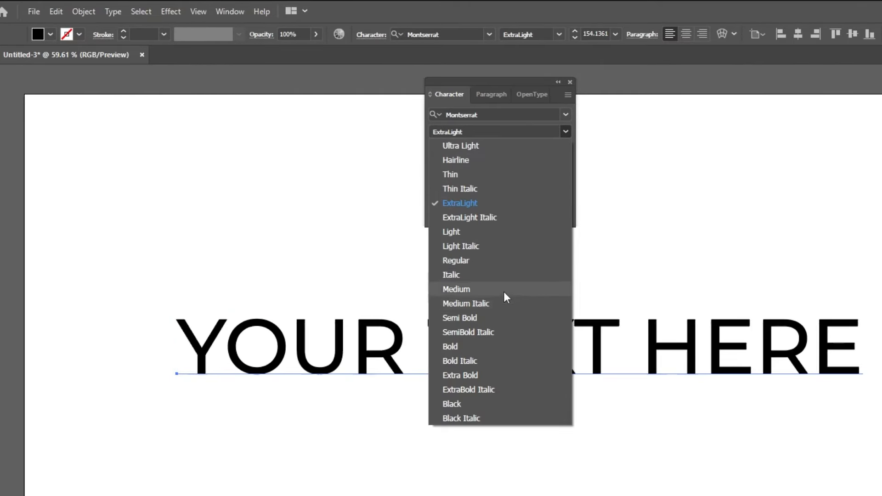
pyautogui.click(501, 347)
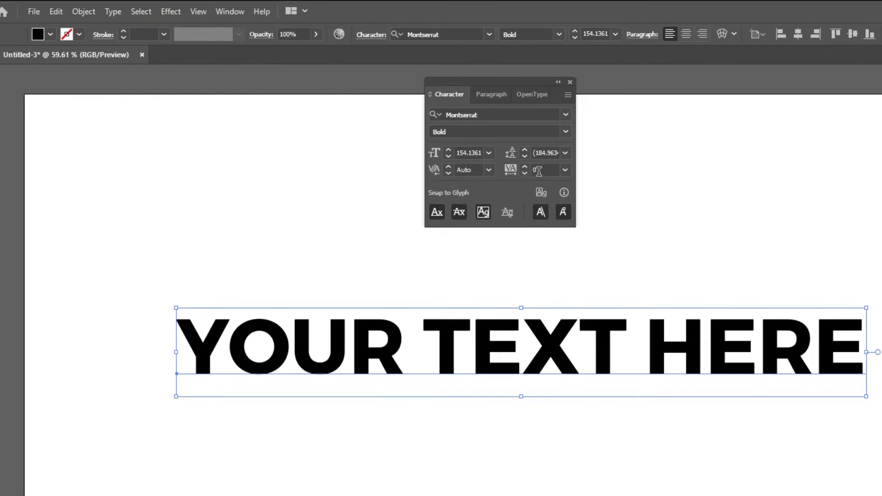
# Try tracking values of -75 and -40 on the text and settle on -45
pyautogui.click(565, 170)
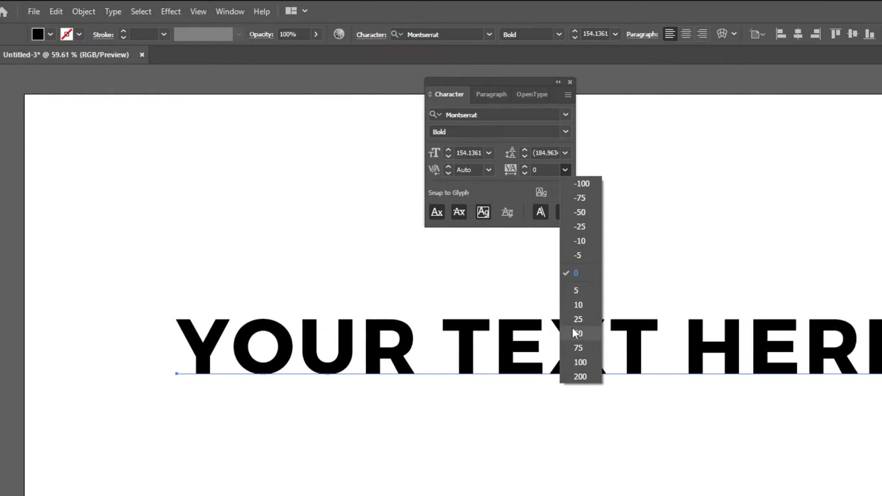
pyautogui.click(580, 194)
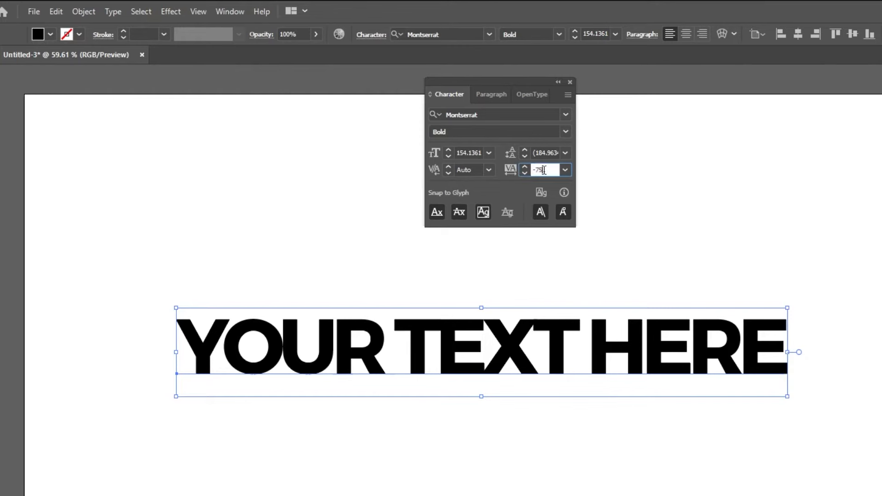
pyautogui.moveTo(544, 170); pyautogui.dragTo(532, 171)
pyautogui.write('-40')
pyautogui.press('Return')
pyautogui.click(524, 173)
pyautogui.click(524, 173)
pyautogui.click(524, 172)
pyautogui.click(524, 173)
pyautogui.click(524, 172)
pyautogui.moveTo(475, 362); pyautogui.dragTo(461, 354)
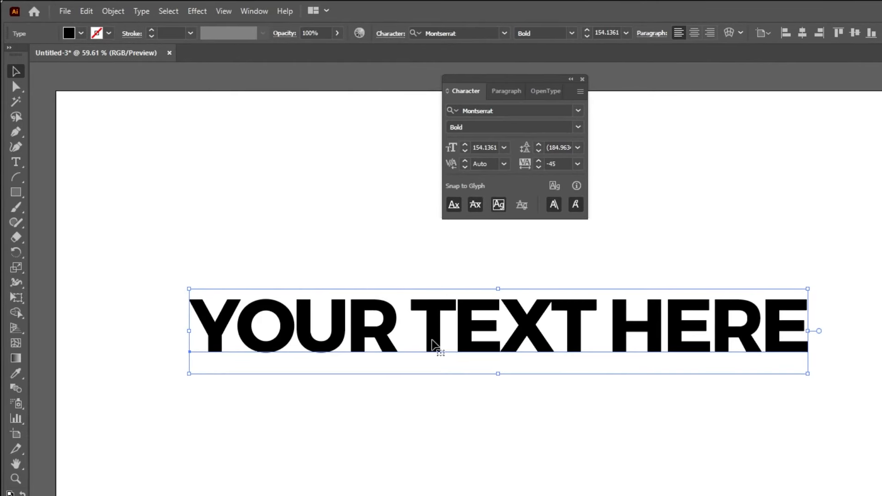
# Insert a line break after YOUR so that TEXT HERE sits on a second line
pyautogui.doubleClick(427, 338)
pyautogui.hotkey('ctrl', 'a')
pyautogui.click(421, 327)
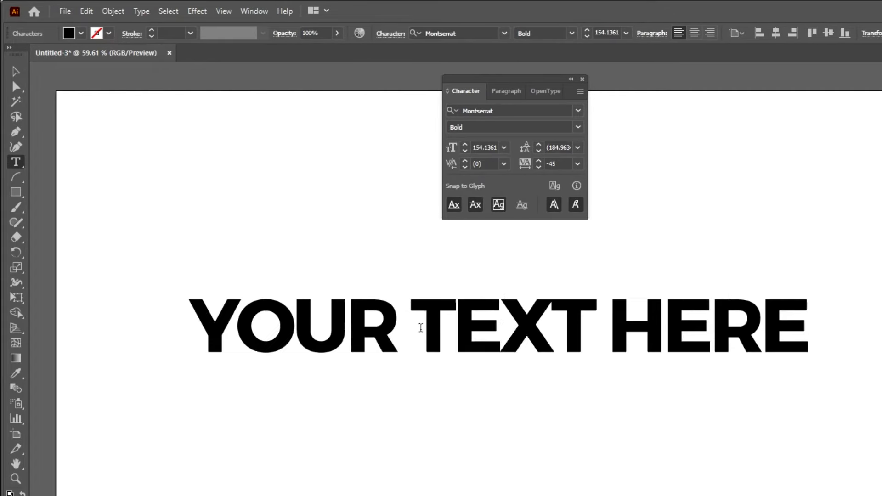
pyautogui.press('Return')
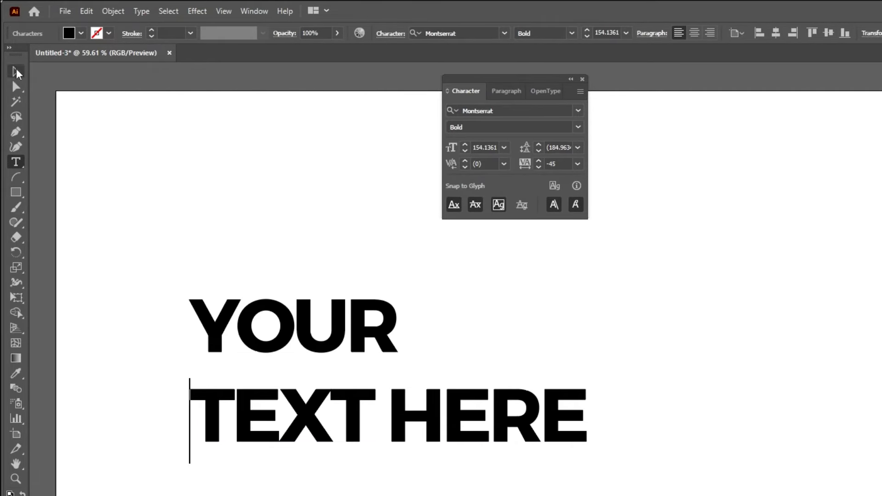
pyautogui.click(17, 72)
# Set the two-line text's leading to 146 pt and tracking to -32, and reposition the text block
pyautogui.moveTo(539, 156); pyautogui.dragTo(541, 161)
pyautogui.moveTo(475, 389); pyautogui.dragTo(526, 394)
pyautogui.moveTo(470, 423); pyautogui.dragTo(430, 397)
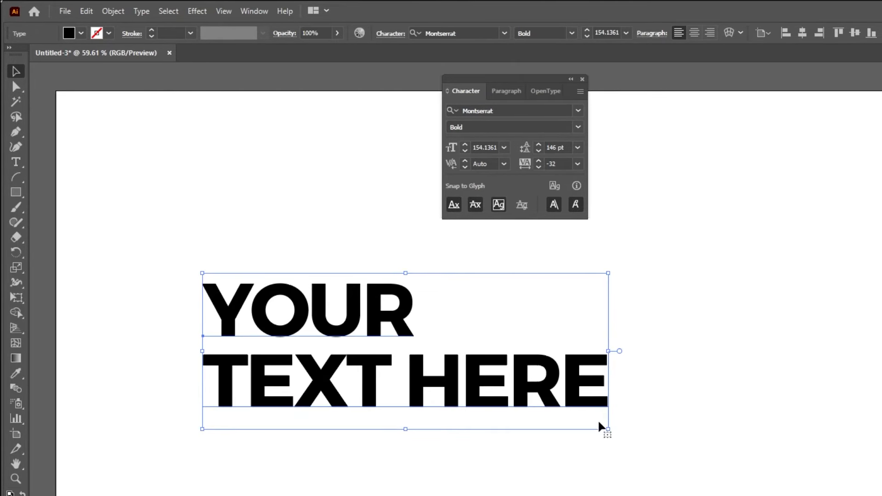
# Scale the two-line text down to about 126 pt and move it up and to the left
pyautogui.moveTo(609, 429); pyautogui.dragTo(539, 411)
pyautogui.moveTo(393, 372); pyautogui.dragTo(352, 338)
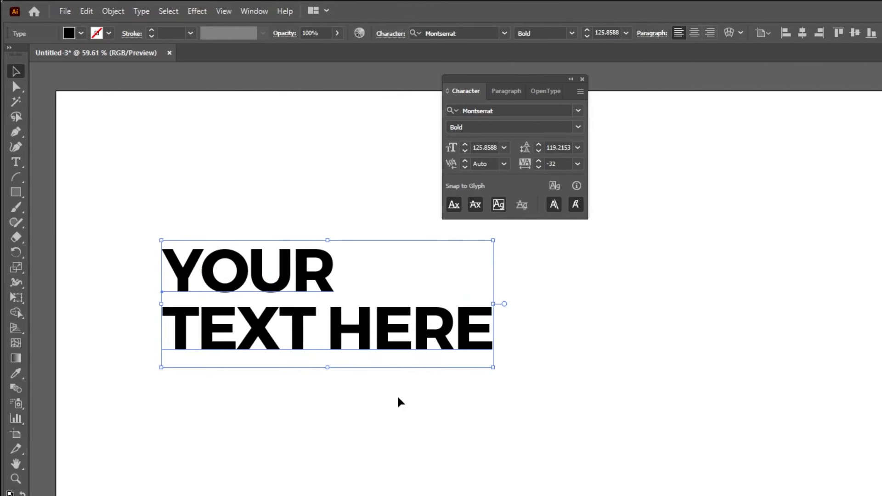
# Try filling the two-line text with cyan 33e7ff
pyautogui.doubleClick(9, 372)
pyautogui.click(643, 249)
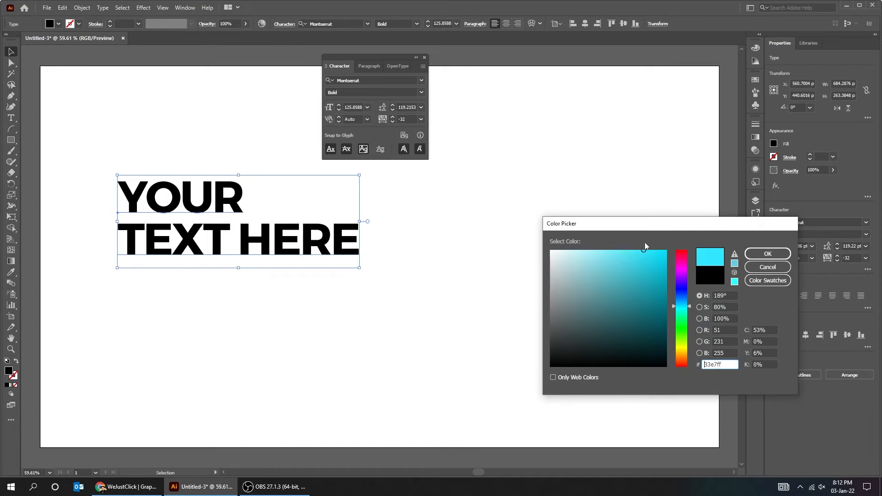
pyautogui.click(765, 253)
pyautogui.click(453, 252)
# Move the text block upward and replace its content with the word TYPE
pyautogui.moveTo(338, 245); pyautogui.dragTo(343, 259)
pyautogui.moveTo(253, 271); pyautogui.dragTo(245, 236)
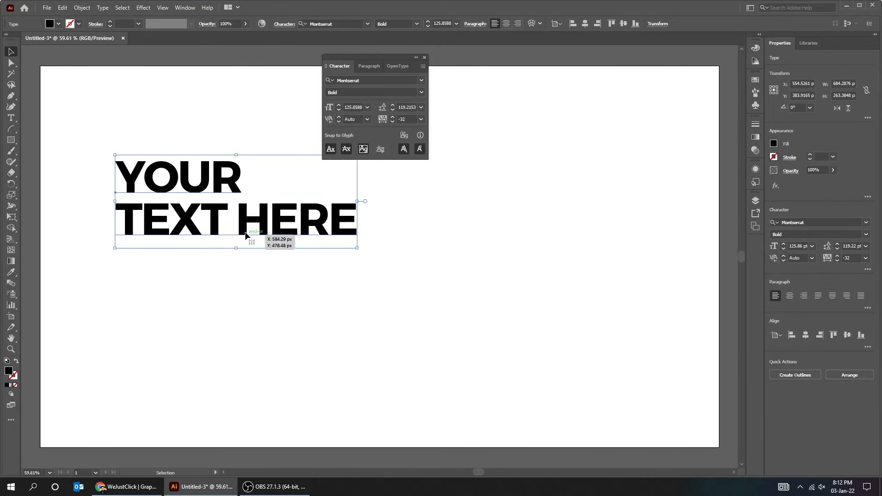
pyautogui.doubleClick(246, 232)
pyautogui.hotkey('ctrl', 'a')
pyautogui.write('TYPOGRAPHY')
pyautogui.hotkey('shift', 'Left')
pyautogui.hotkey('shift', 'Left')
pyautogui.hotkey('shift', 'Left')
pyautogui.hotkey('shift', 'Left')
pyautogui.hotkey('shift', 'Left')
pyautogui.hotkey('shift', 'Left')
pyautogui.hotkey('shift', 'Left')
pyautogui.write('E')
pyautogui.press('Escape')
# Enlarge the word TYPE to about 166 pt near the artboard's upper-left corner and duplicate it to the right
pyautogui.moveTo(183, 179); pyautogui.dragTo(160, 134)
pyautogui.moveTo(215, 169); pyautogui.dragTo(439, 150)
# Change the duplicated word to HERE and shift the word TYPE slightly right and down
pyautogui.doubleClick(440, 150)
pyautogui.hotkey('ctrl', 'a')
pyautogui.write('HERE')
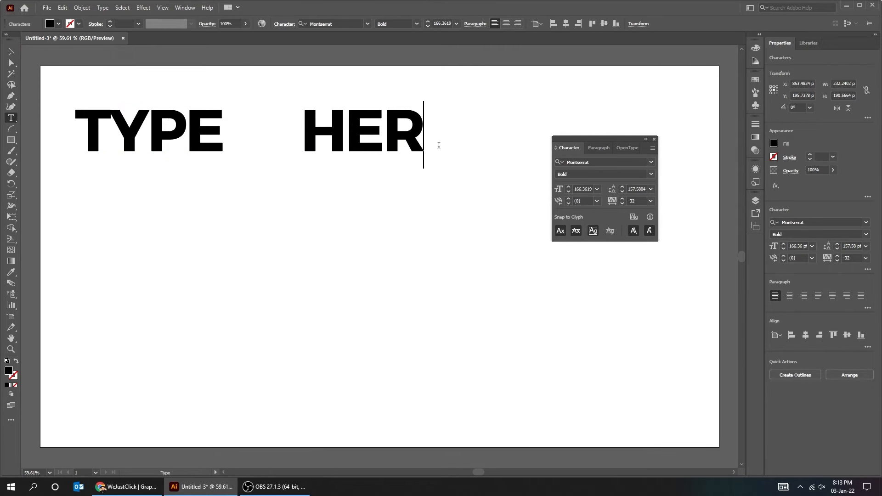
pyautogui.click(13, 50)
pyautogui.moveTo(138, 137); pyautogui.dragTo(157, 145)
pyautogui.click(81, 267)
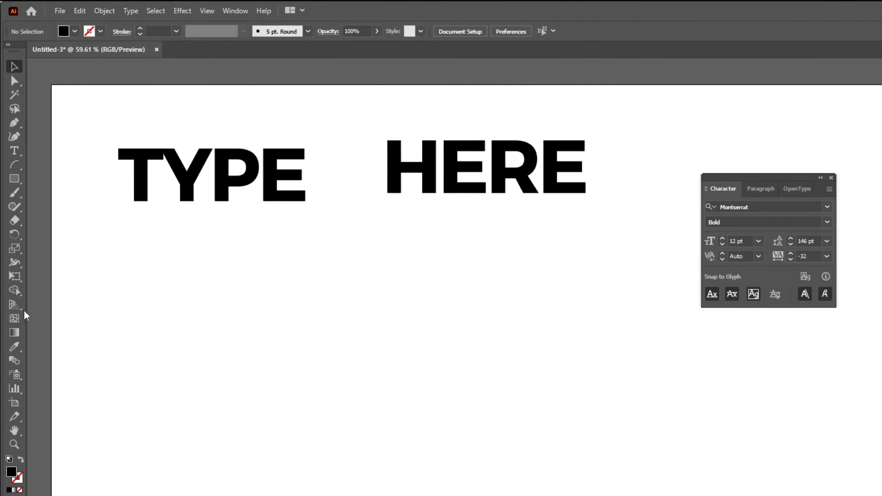
# Display the two-point perspective grid on the artboard with the Perspective Grid tool
pyautogui.moveTo(19, 311); pyautogui.dragTo(19, 312)
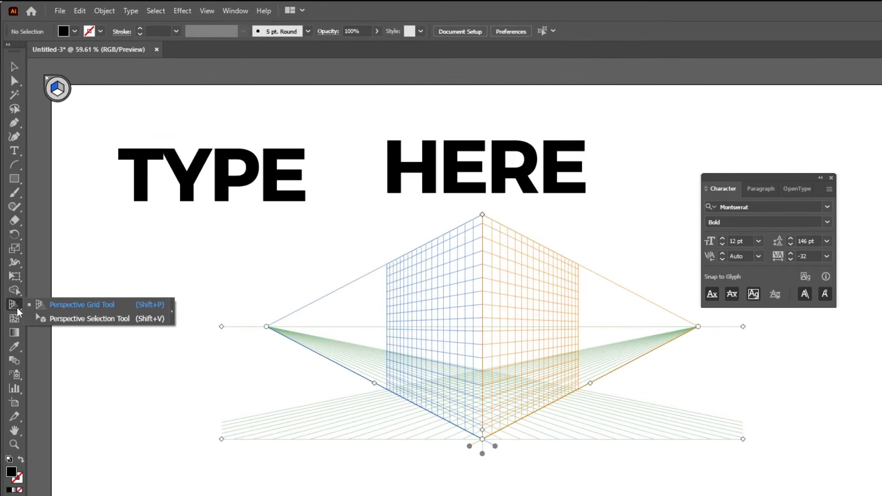
pyautogui.click(68, 310)
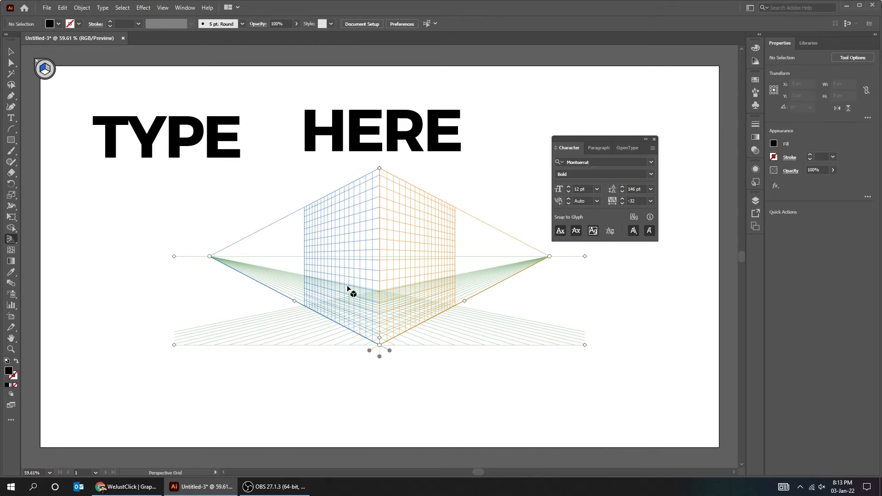
# Attach the word TYPE to the left perspective plane, enlarge it to the plane's full height and align it with the grid's central edge
pyautogui.press('v')
pyautogui.click(98, 176)
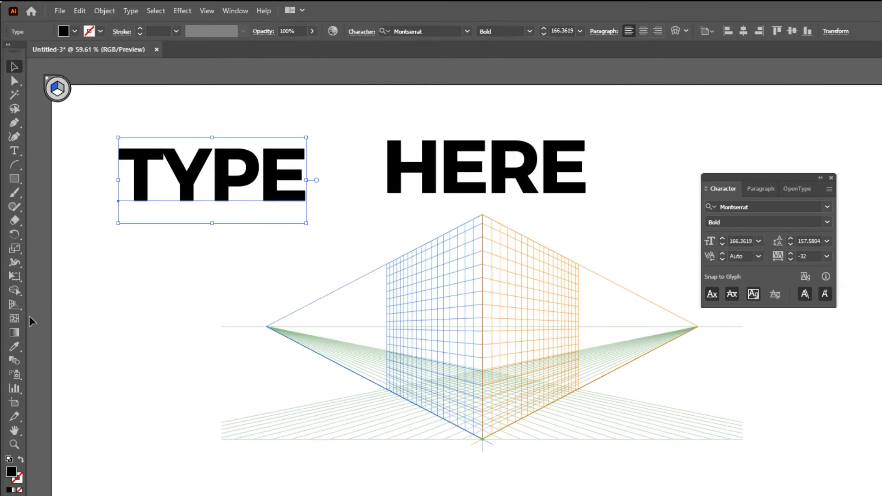
pyautogui.moveTo(14, 305); pyautogui.dragTo(14, 305)
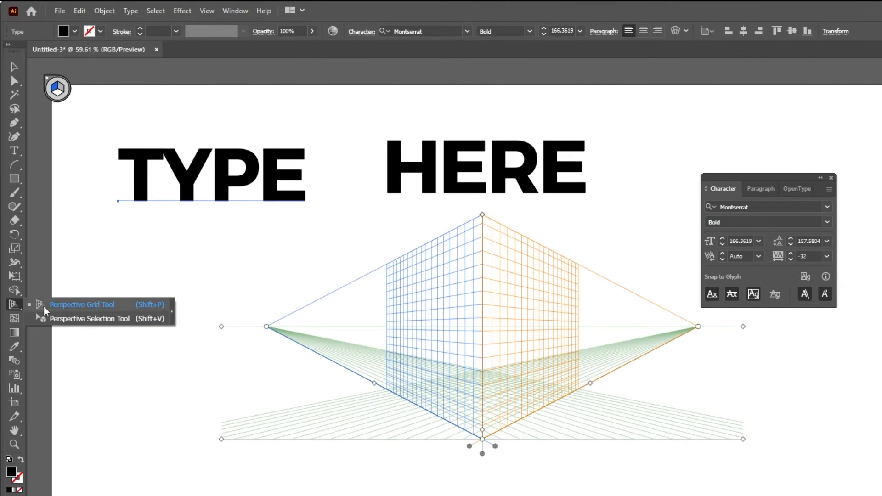
pyautogui.click(70, 319)
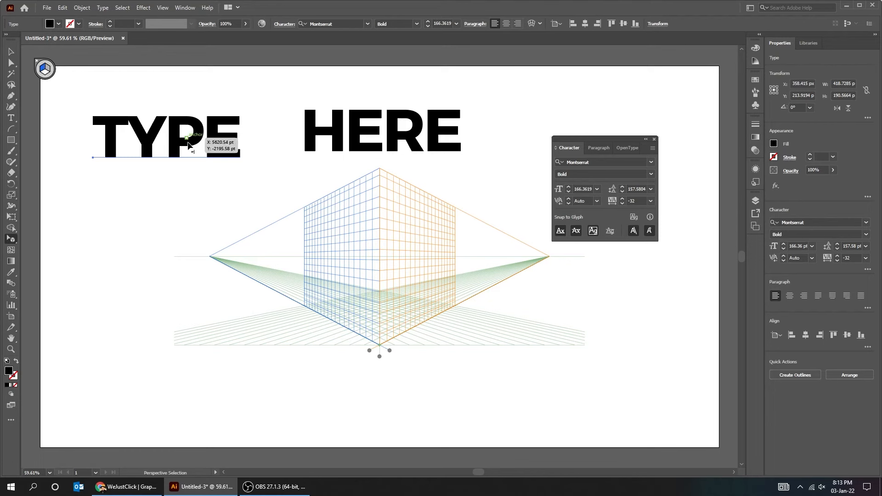
pyautogui.moveTo(184, 146); pyautogui.dragTo(268, 240)
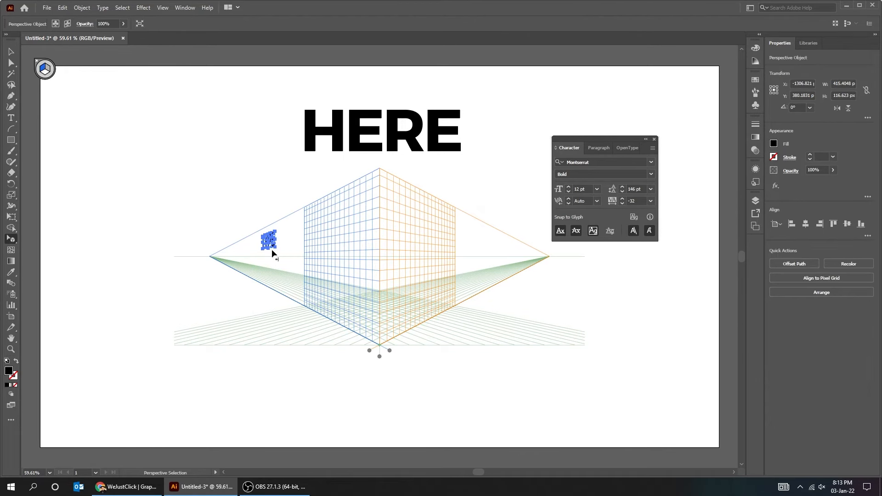
pyautogui.moveTo(301, 283); pyautogui.dragTo(256, 234)
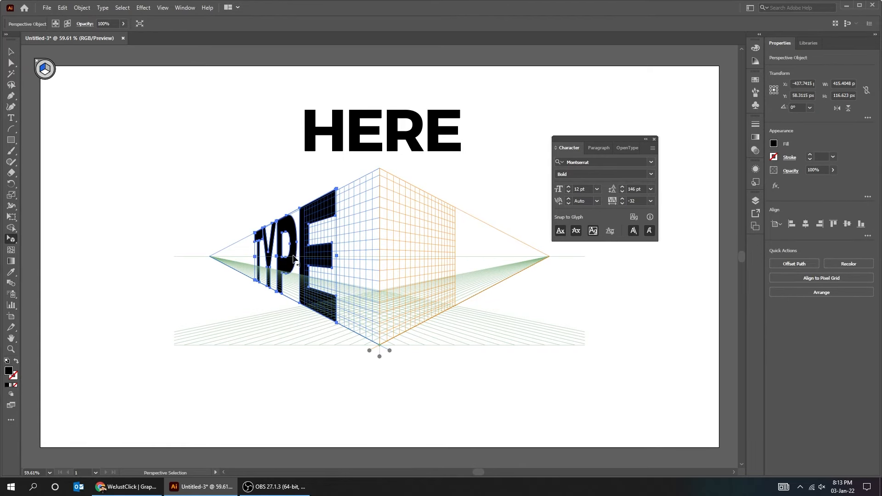
pyautogui.moveTo(295, 255); pyautogui.dragTo(312, 254)
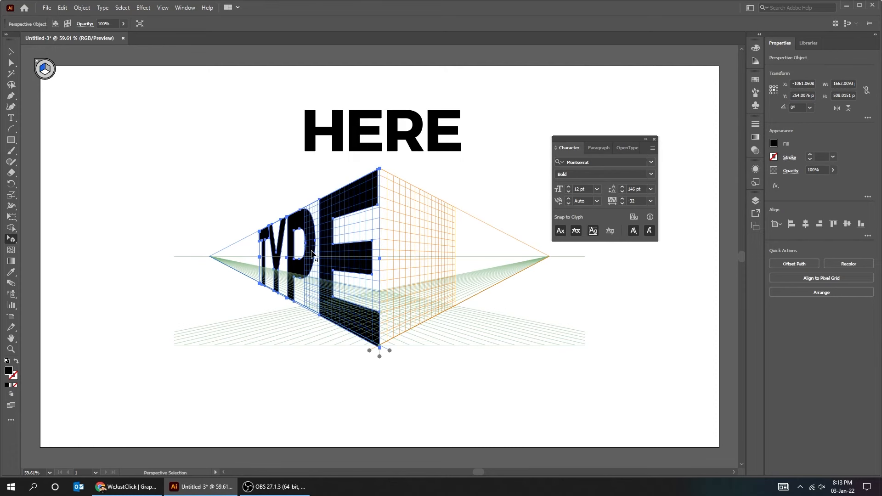
# Attach the word HERE to the right perspective plane at full grid height, starting at the central edge
pyautogui.click(45, 69)
pyautogui.click(336, 126)
pyautogui.moveTo(339, 139); pyautogui.dragTo(490, 226)
pyautogui.moveTo(400, 257); pyautogui.dragTo(379, 262)
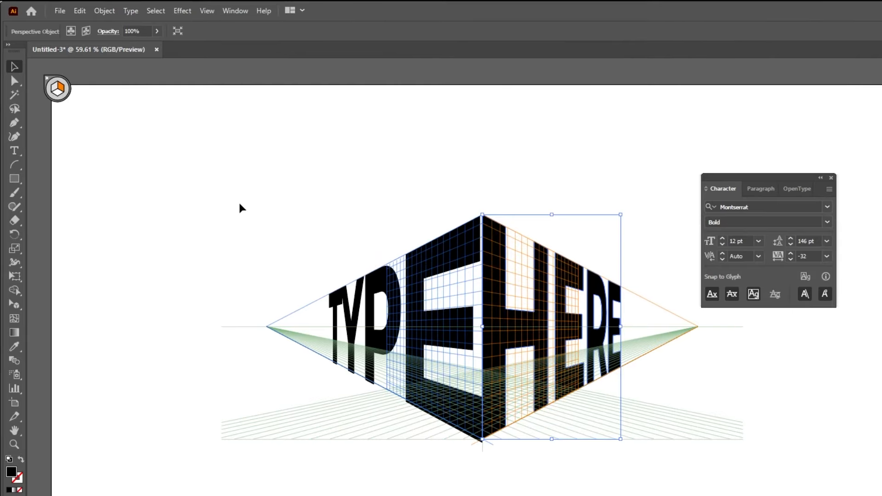
# Hide the perspective grid and delete the TYPE and HERE perspective artwork
pyautogui.click(186, 161)
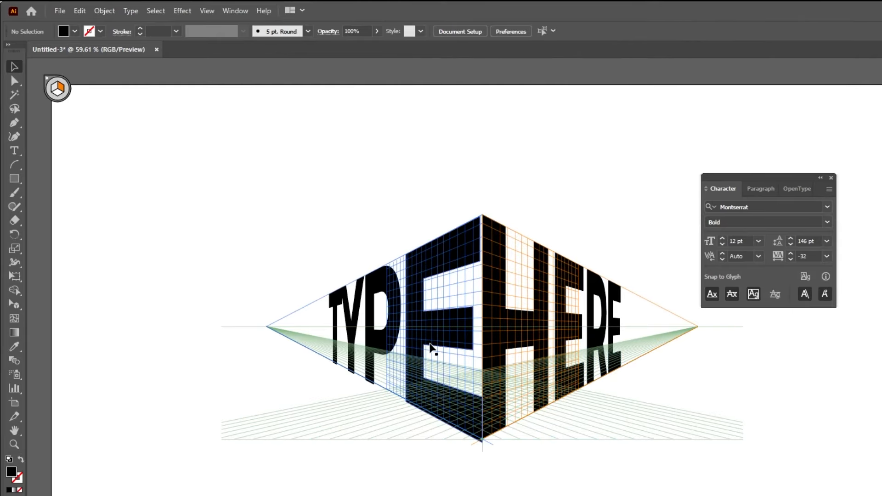
pyautogui.click(204, 11)
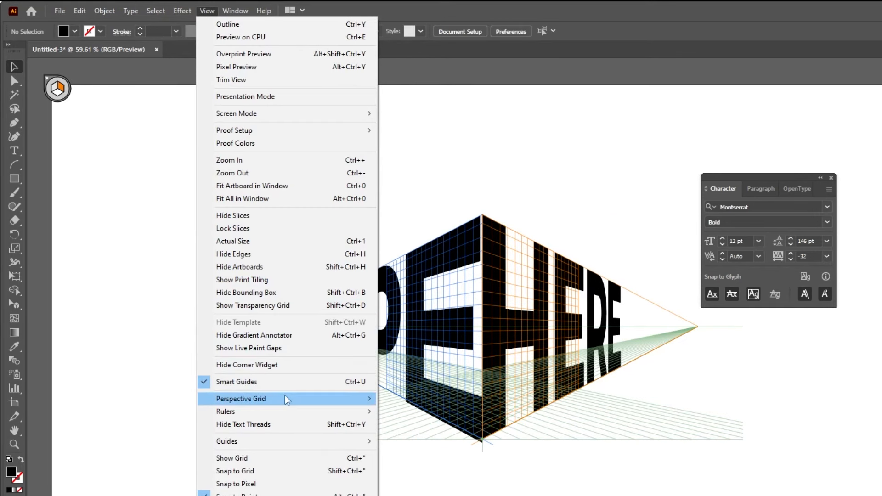
pyautogui.moveTo(335, 399)
pyautogui.click(430, 399)
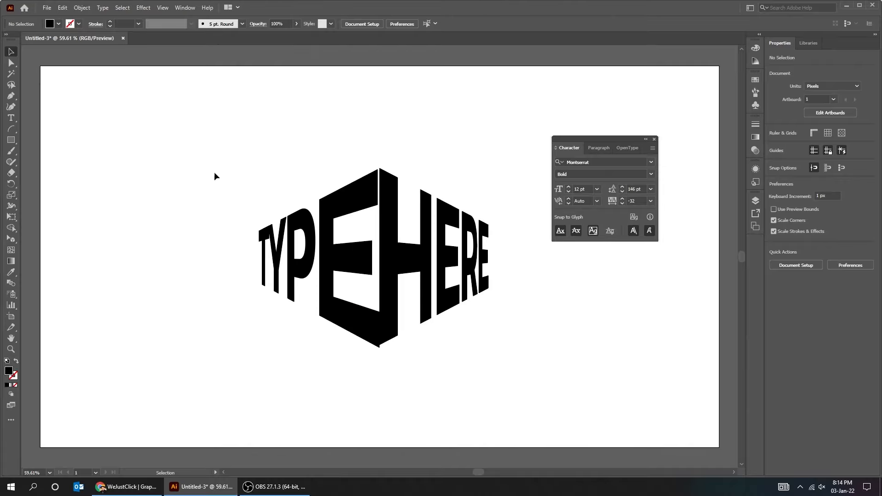
pyautogui.click(401, 315)
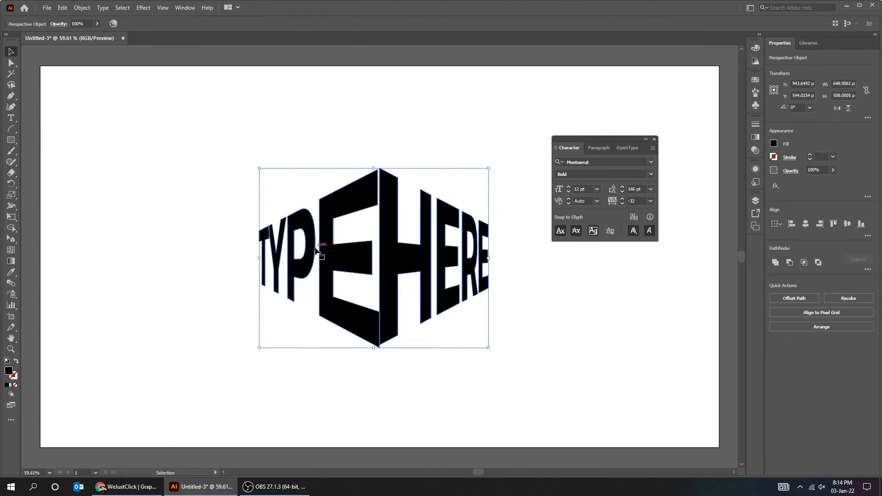
pyautogui.press('Delete')
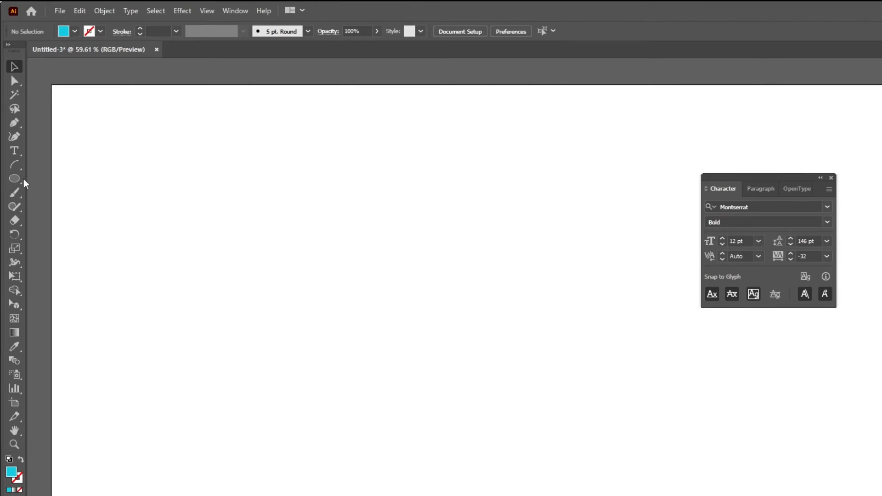
# Draw a cyan square about 217 px wide on the artboard's left side and duplicate it horizontally to the right
pyautogui.moveTo(15, 177); pyautogui.dragTo(44, 178)
pyautogui.moveTo(149, 286); pyautogui.dragTo(212, 381)
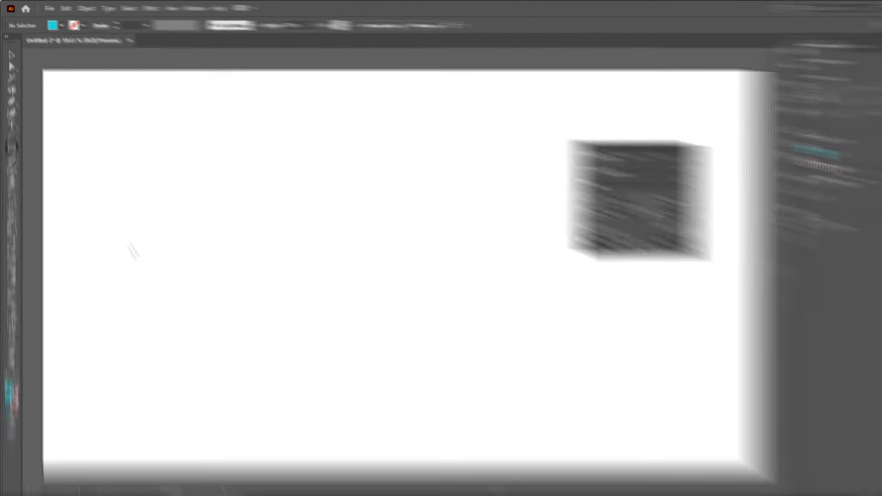
pyautogui.moveTo(167, 299); pyautogui.dragTo(194, 302)
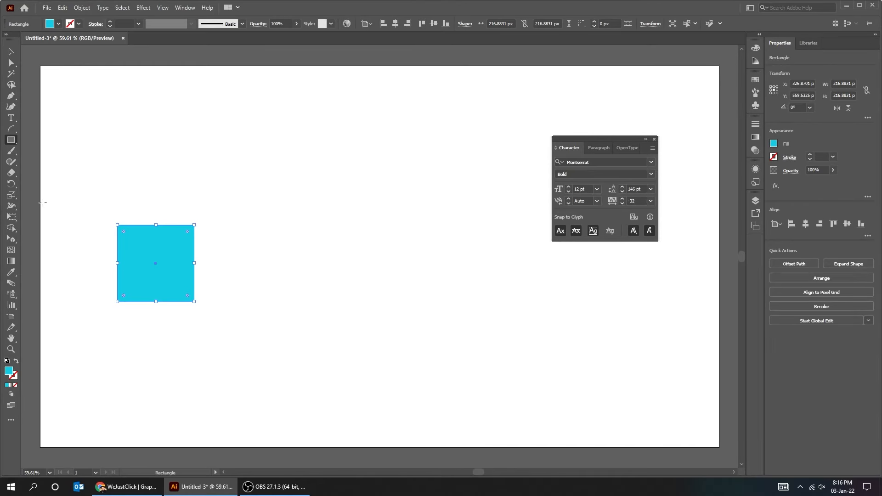
pyautogui.press('v')
pyautogui.moveTo(186, 271); pyautogui.dragTo(411, 277)
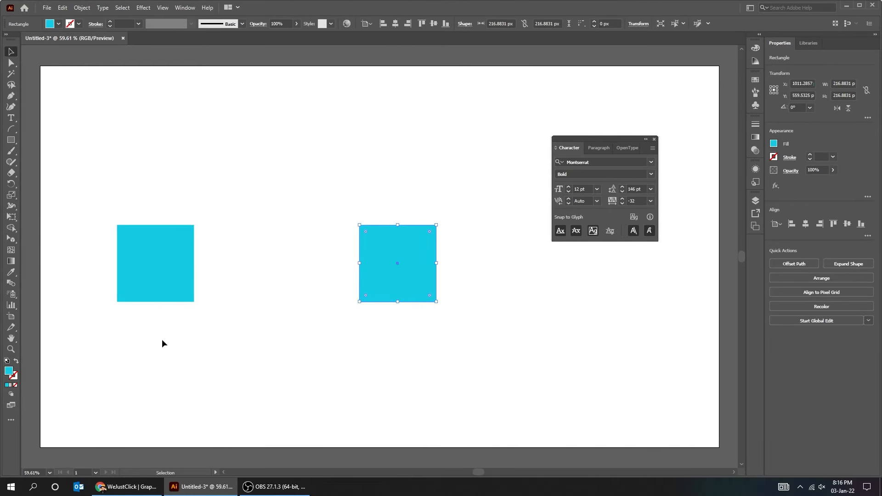
# Change the duplicate square's fill to magenta
pyautogui.doubleClick(9, 373)
pyautogui.click(683, 265)
pyautogui.click(765, 252)
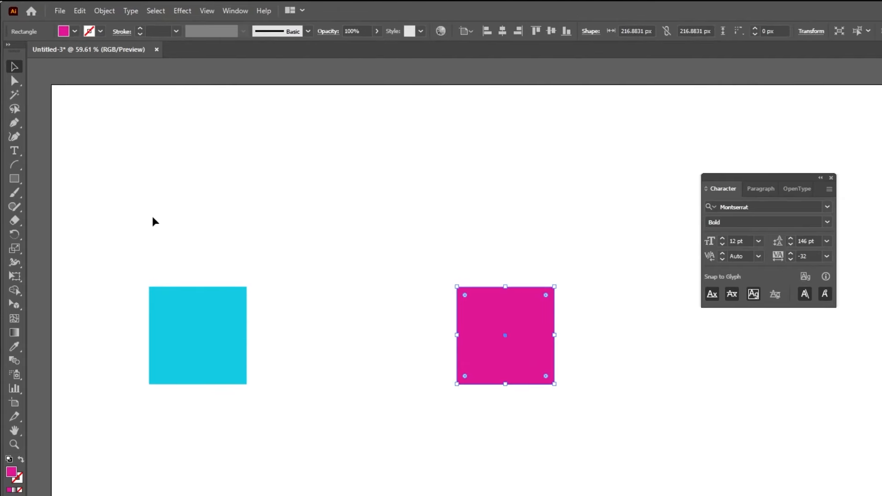
# Select both squares and confirm Smooth Color as the blend spacing
pyautogui.moveTo(153, 217); pyautogui.dragTo(520, 355)
pyautogui.click(105, 11)
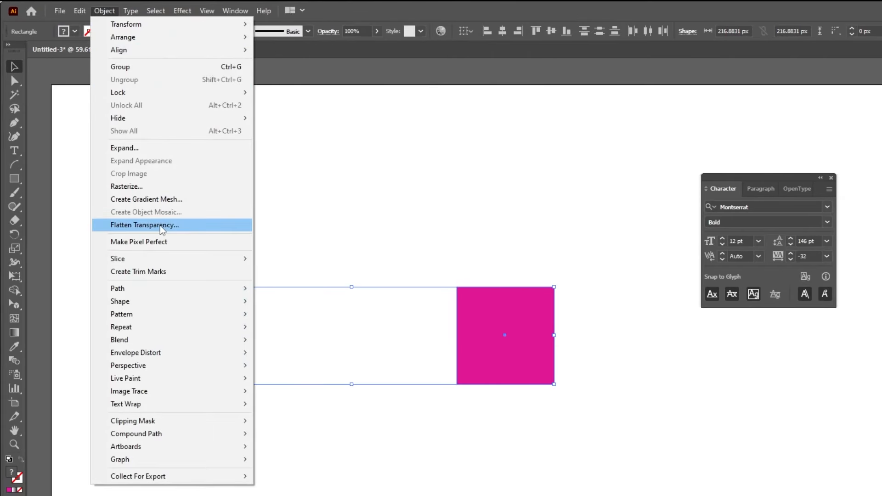
pyautogui.moveTo(185, 347)
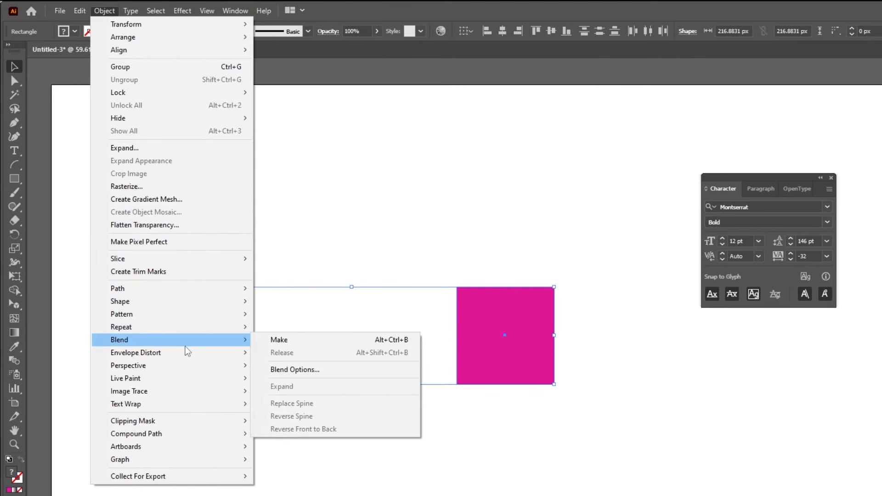
pyautogui.click(331, 375)
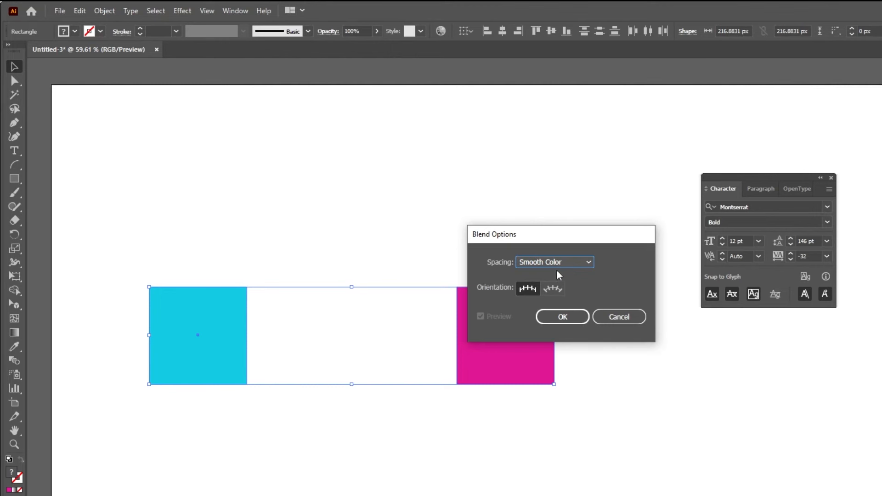
pyautogui.click(562, 317)
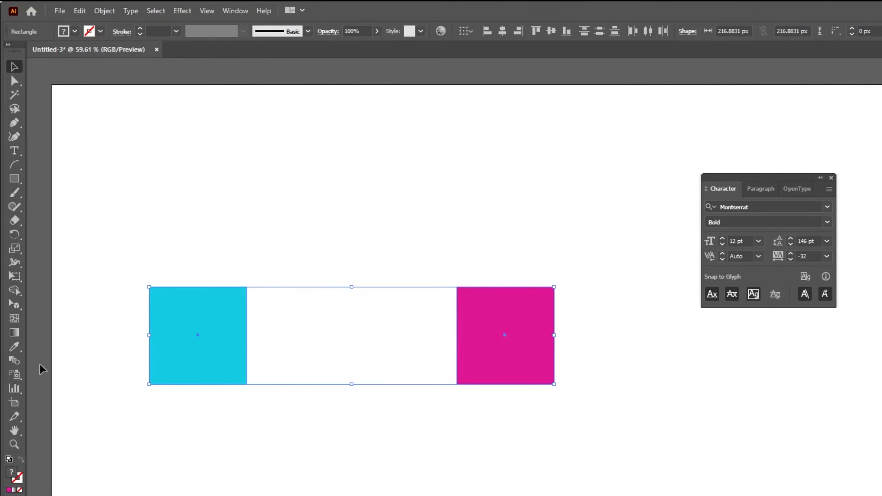
# Blend the cyan square into the magenta one with the Blend tool and move the result upward
pyautogui.click(18, 361)
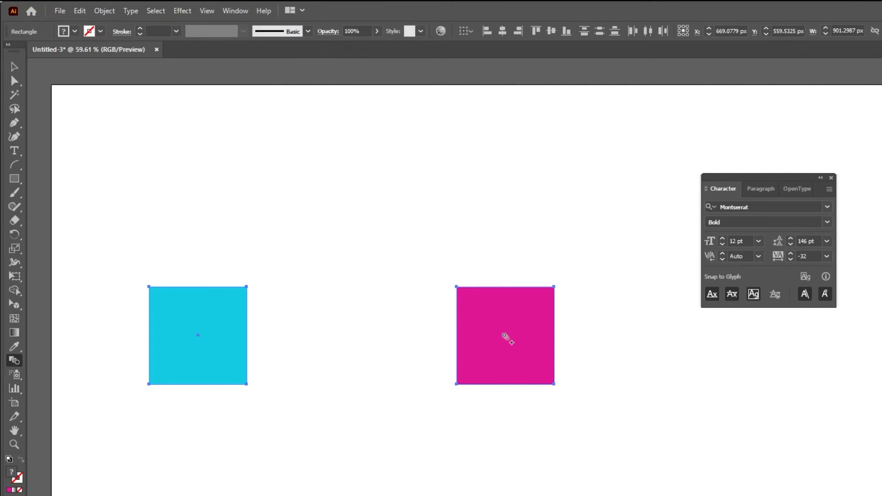
pyautogui.click(511, 337)
pyautogui.click(14, 67)
pyautogui.moveTo(252, 321); pyautogui.dragTo(391, 246)
pyautogui.click(487, 382)
pyautogui.moveTo(362, 207); pyautogui.dragTo(304, 244)
pyautogui.click(324, 303)
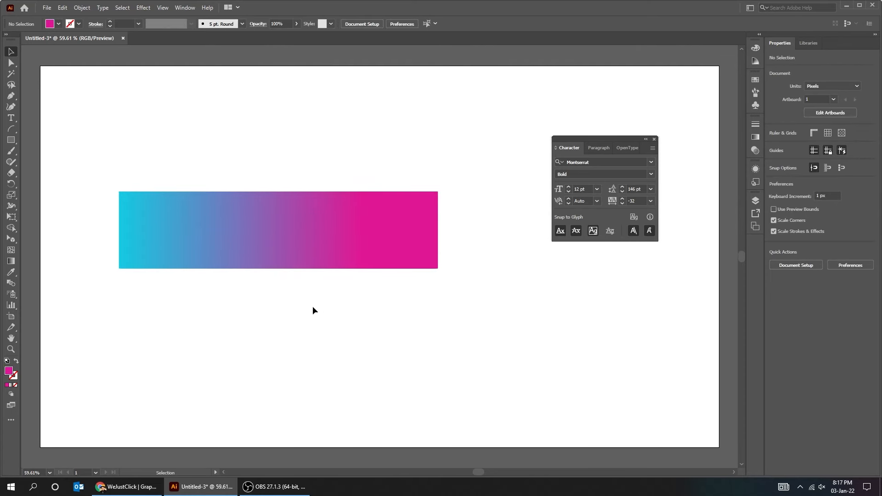
# Undo the move and the smooth color blend of the two squares
pyautogui.hotkey('ctrl', 'z')
pyautogui.hotkey('ctrl', 'z')
pyautogui.hotkey('ctrl', 'z')
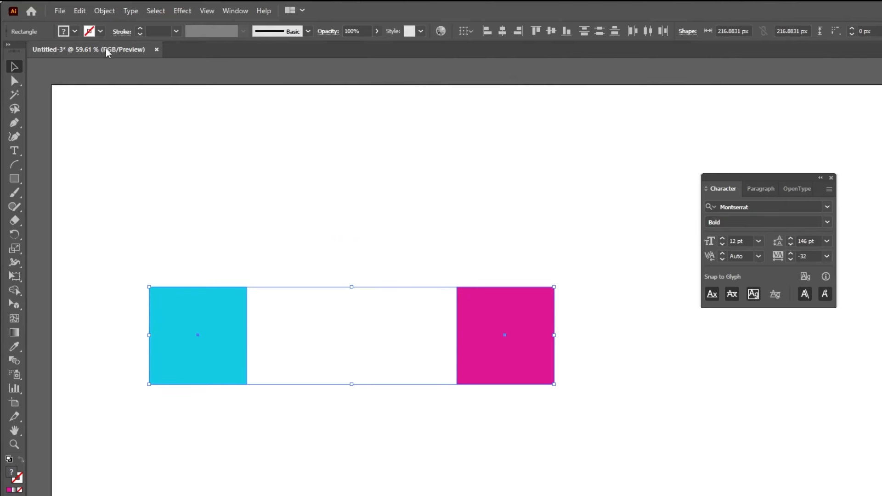
# Set the blend spacing for the two squares to Specified Steps with a value of 3
pyautogui.click(104, 11)
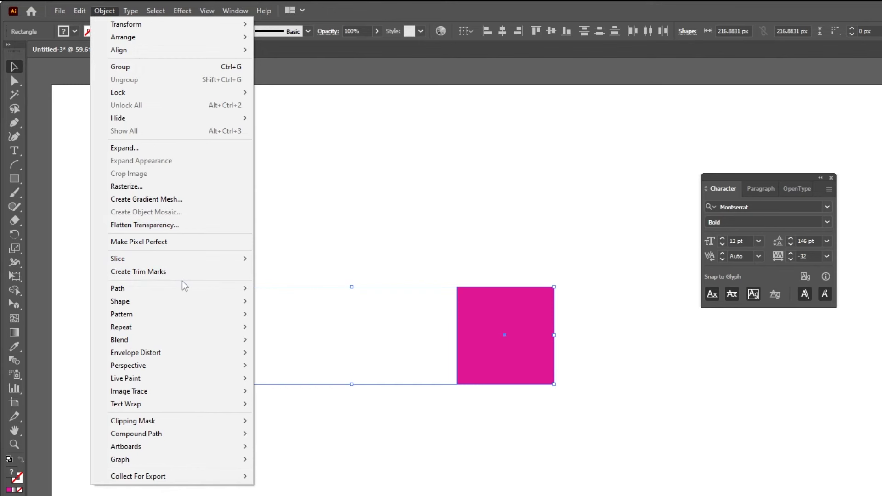
pyautogui.moveTo(184, 340)
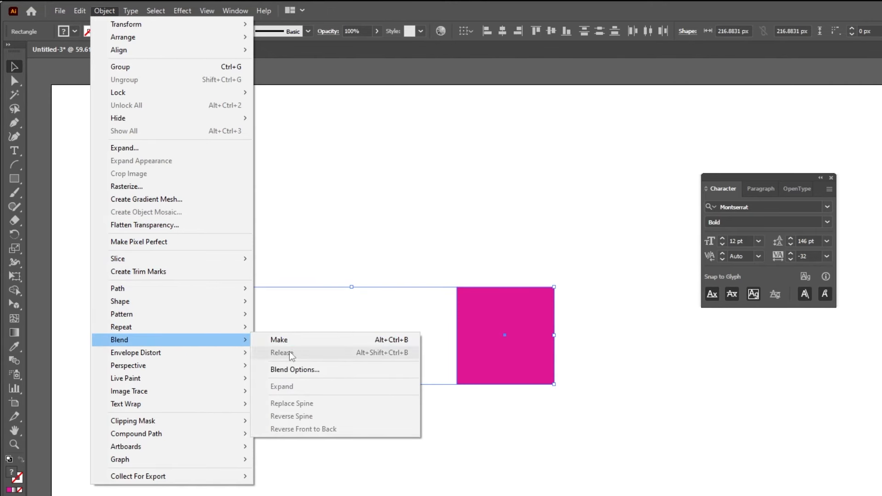
pyautogui.click(291, 369)
pyautogui.click(542, 262)
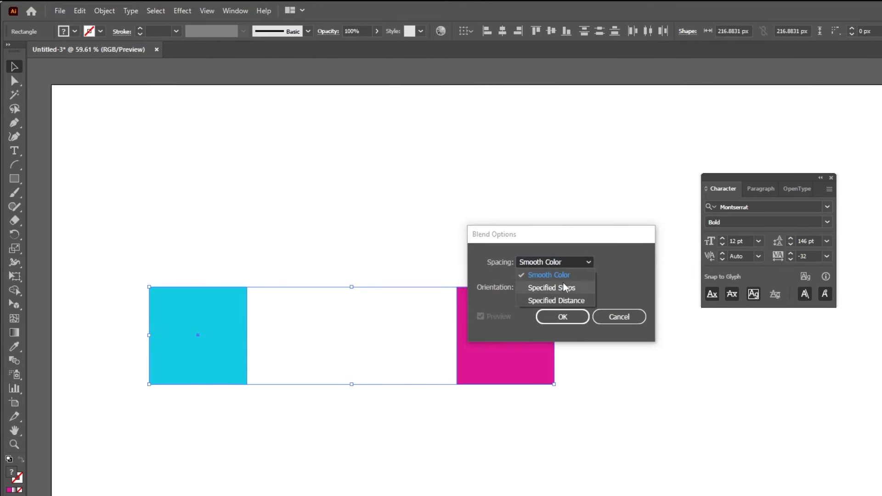
pyautogui.click(572, 288)
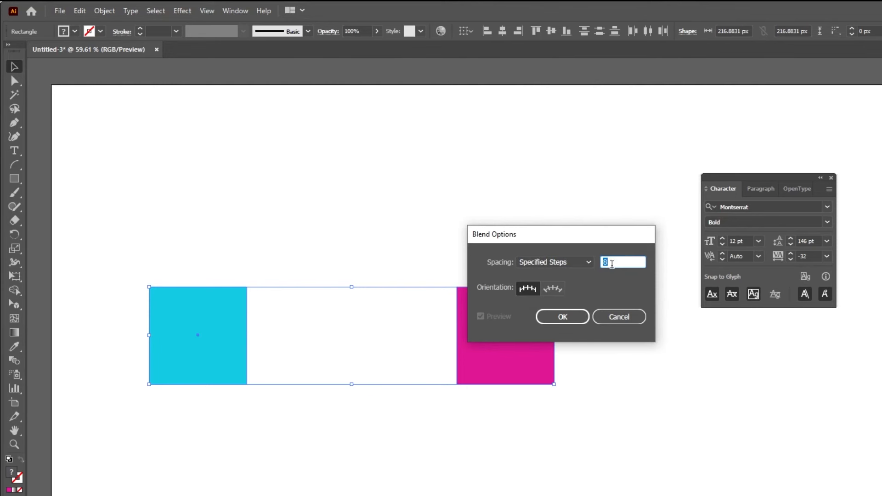
pyautogui.doubleClick(605, 262)
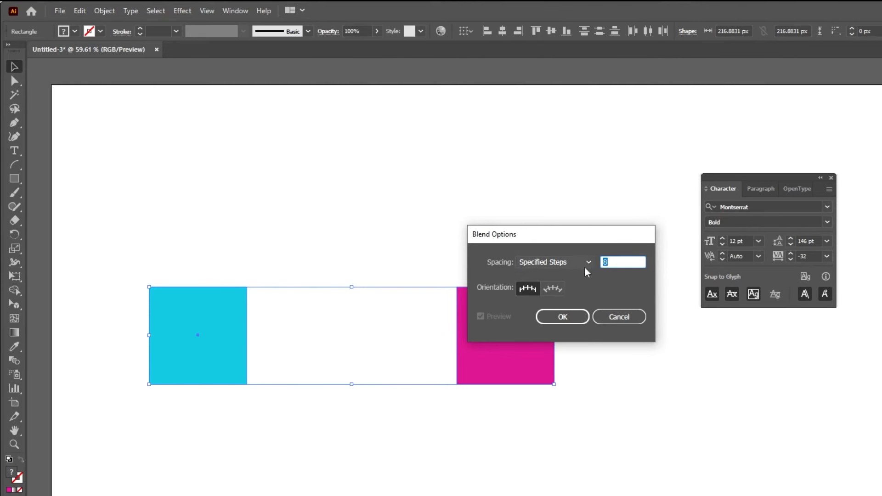
pyautogui.write('3')
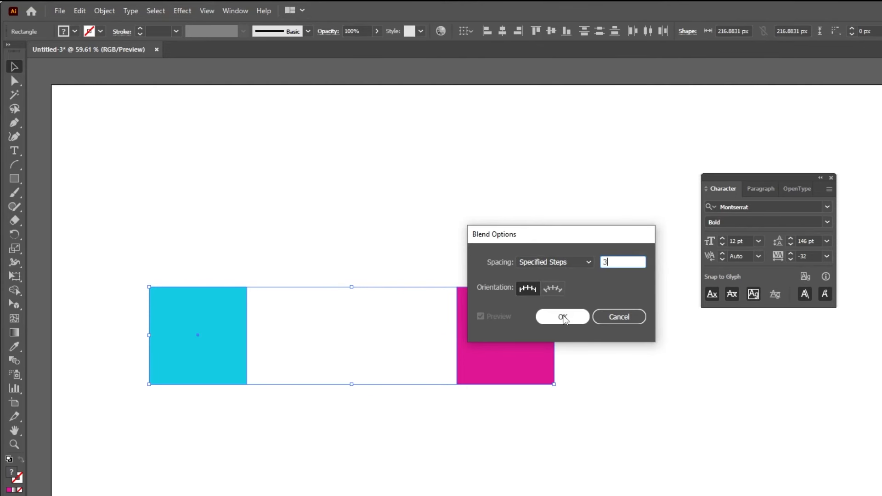
pyautogui.click(562, 316)
# Make the blend between the cyan and magenta squares and move the stepped strip higher on the artboard
pyautogui.click(105, 10)
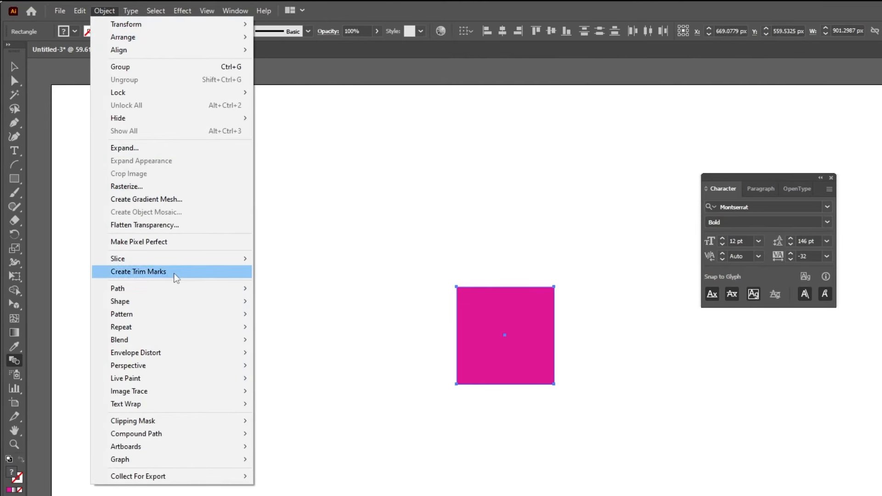
pyautogui.moveTo(179, 343)
pyautogui.click(279, 340)
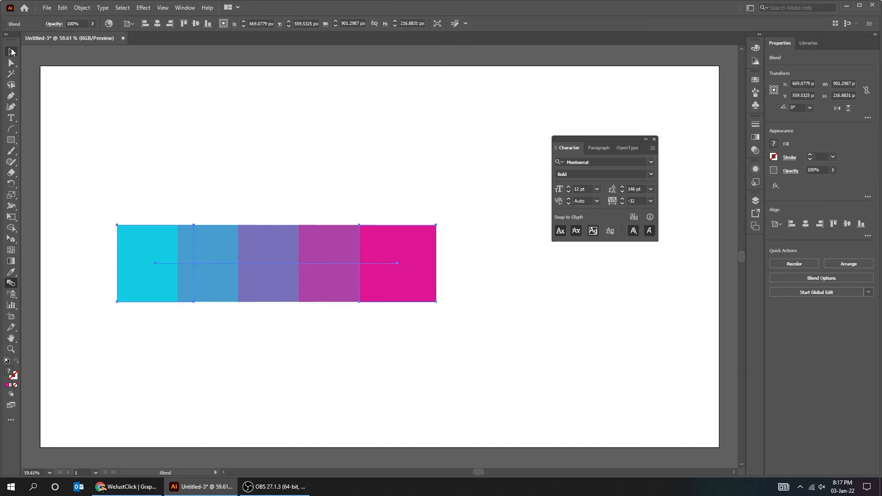
pyautogui.click(12, 51)
pyautogui.click(285, 183)
pyautogui.moveTo(326, 277); pyautogui.dragTo(281, 169)
pyautogui.click(412, 310)
pyautogui.click(200, 228)
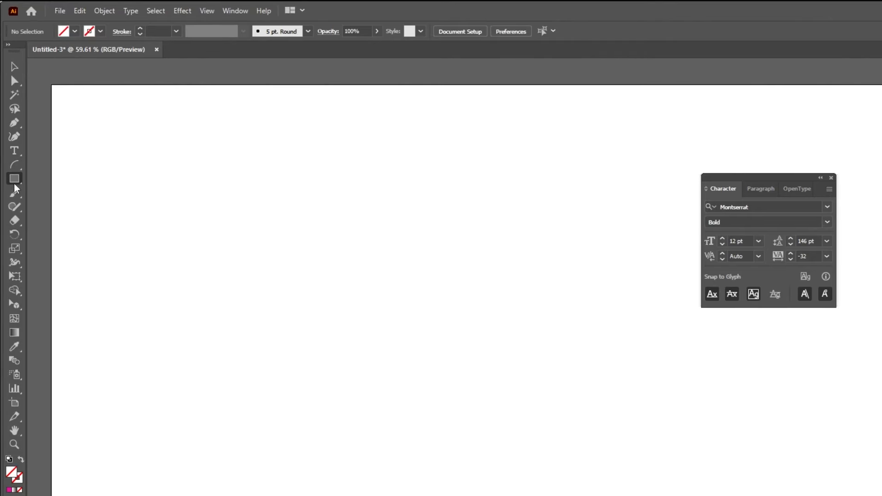
# Draw a rectangle about 452 × 368 px on the artboard's left half and fill it with a linear white-to-black gradient
pyautogui.moveTo(188, 191); pyautogui.dragTo(391, 356)
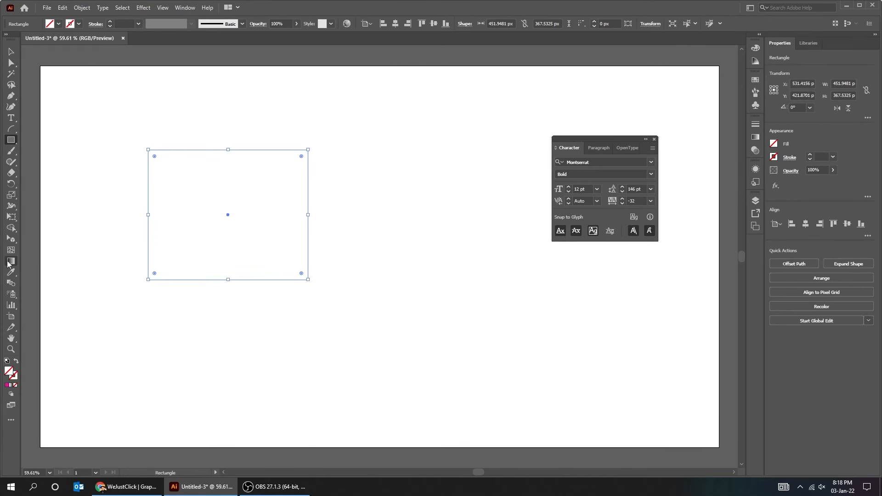
pyautogui.doubleClick(10, 262)
pyautogui.click(642, 137)
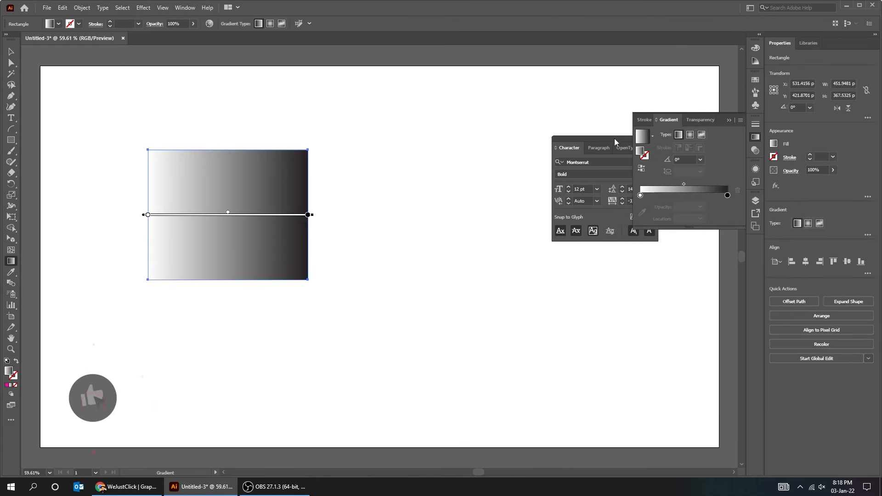
# Redirect the rectangle's gradient, ending with a shorter, nearly horizontal ramp across its middle at about 1.8°
pyautogui.moveTo(227, 171); pyautogui.dragTo(229, 238)
pyautogui.moveTo(182, 216); pyautogui.dragTo(286, 213)
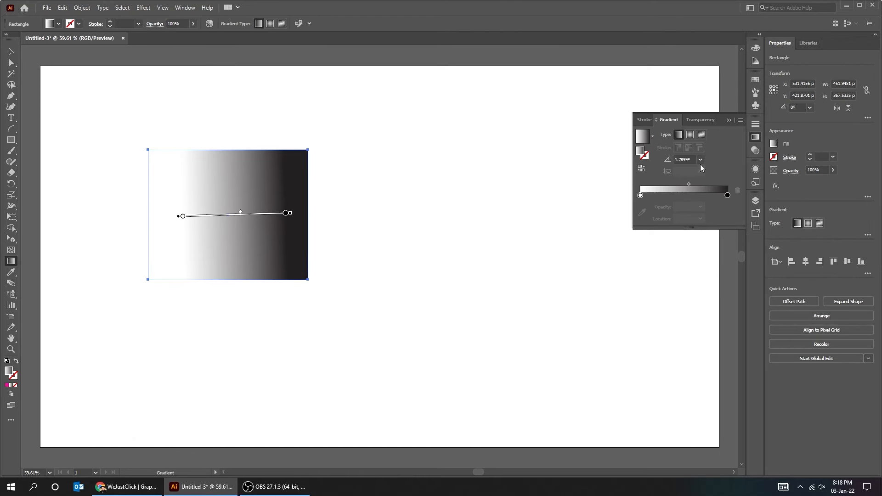
# Shift the gradient's midpoint toward the white stop and recolor that stop pink with G 117 and B 184
pyautogui.moveTo(688, 183); pyautogui.dragTo(670, 184)
pyautogui.click(639, 196)
pyautogui.doubleClick(640, 195)
pyautogui.click(609, 244)
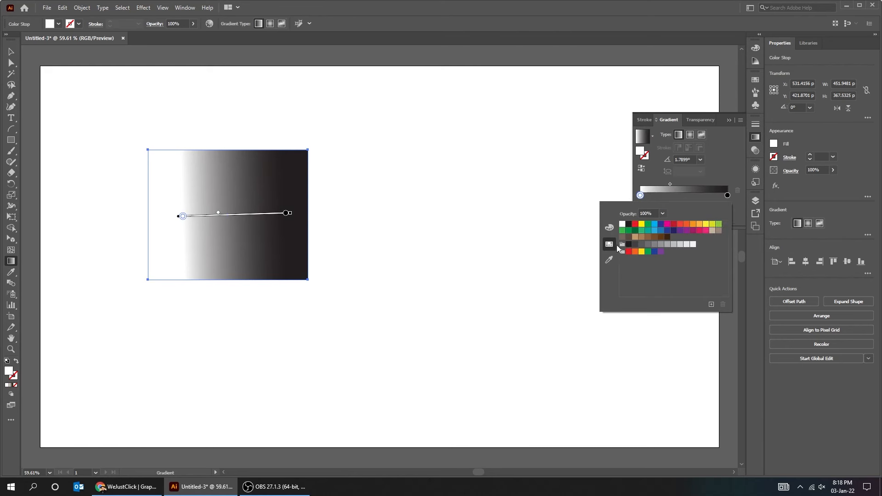
pyautogui.click(662, 226)
pyautogui.click(609, 227)
pyautogui.click(669, 265)
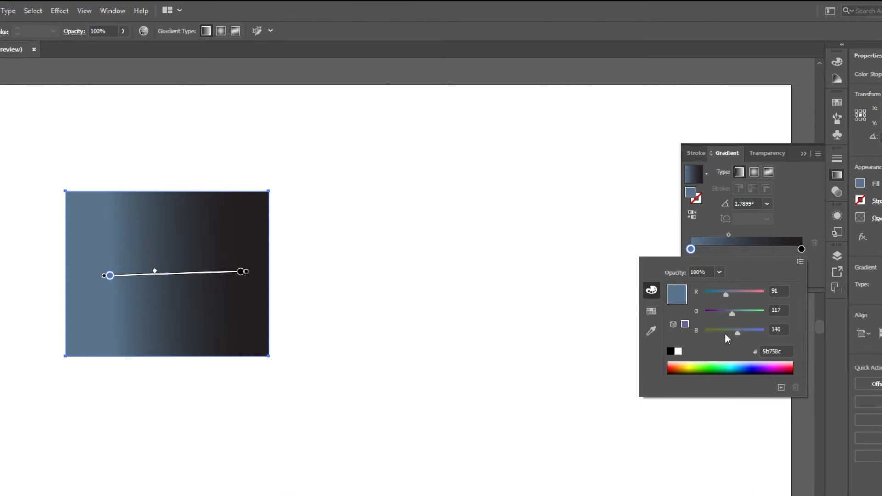
pyautogui.hotkey('ctrl', 'z')
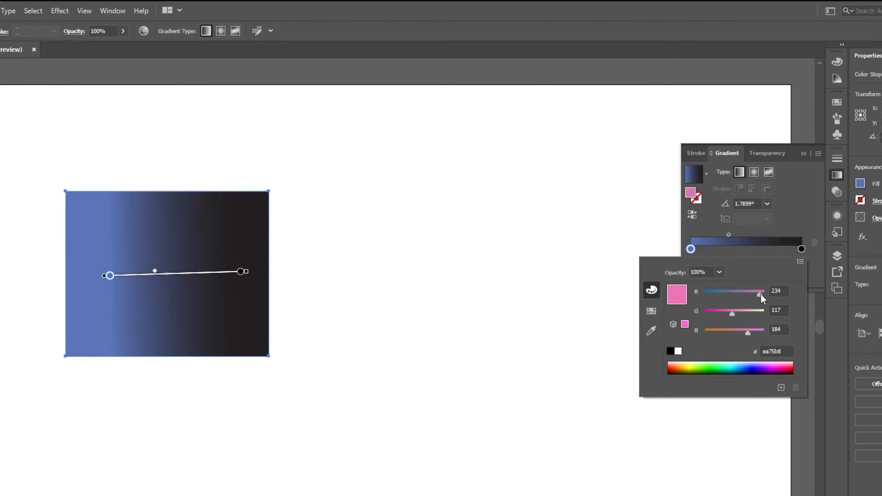
# Recolor the gradient's black stop bright blue and move the midpoint to a location of about 52%
pyautogui.click(801, 249)
pyautogui.doubleClick(801, 248)
pyautogui.click(651, 310)
pyautogui.click(709, 285)
pyautogui.click(651, 290)
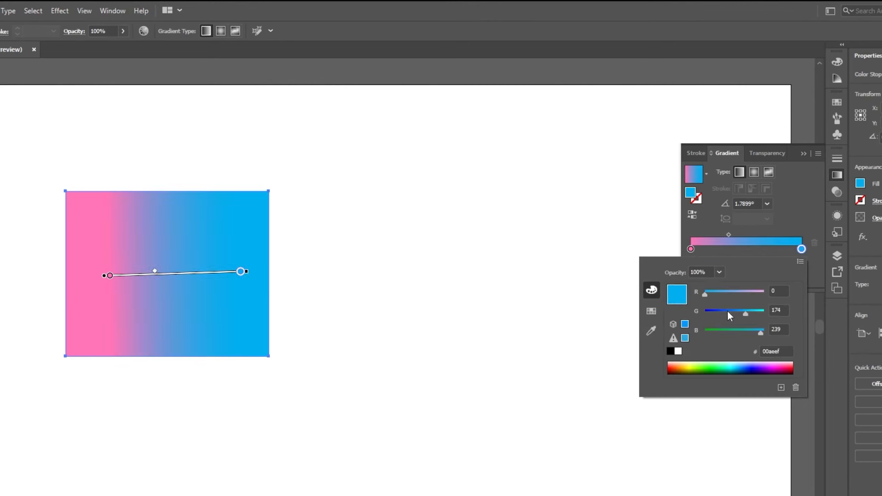
pyautogui.moveTo(727, 311); pyautogui.dragTo(730, 312)
pyautogui.click(731, 235)
pyautogui.moveTo(729, 235); pyautogui.dragTo(748, 234)
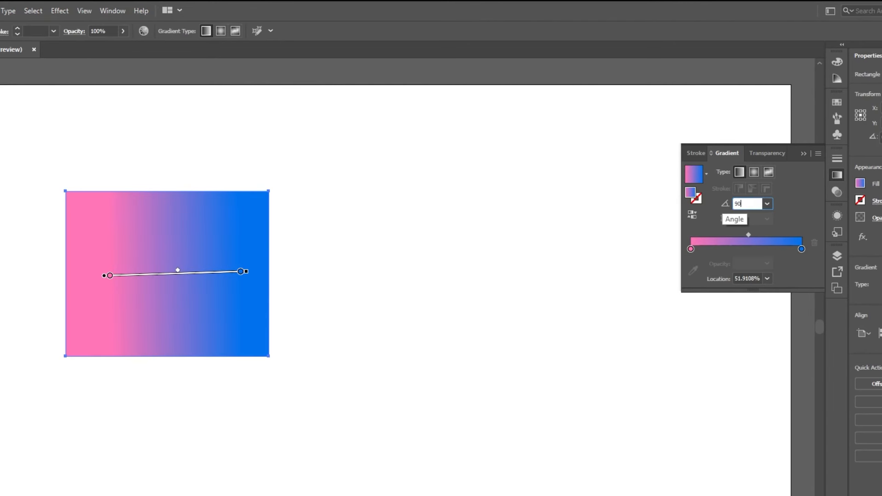
# Set the gradient's angle to 90°, and redraw its direction diagonally across the rectangle, ending at about -52°
pyautogui.write('90')
pyautogui.press('Return')
pyautogui.moveTo(213, 203); pyautogui.dragTo(134, 319)
pyautogui.moveTo(104, 210)
pyautogui.mouseDown()
pyautogui.moveTo(189, 317)
pyautogui.moveTo(199, 314)
pyautogui.moveTo(193, 335)
pyautogui.mouseUp()
pyautogui.press('v')
# Apply the Orange, Yellow gradient preset to the rectangle and recolor its stop at about 28% to orange-red
pyautogui.click(706, 175)
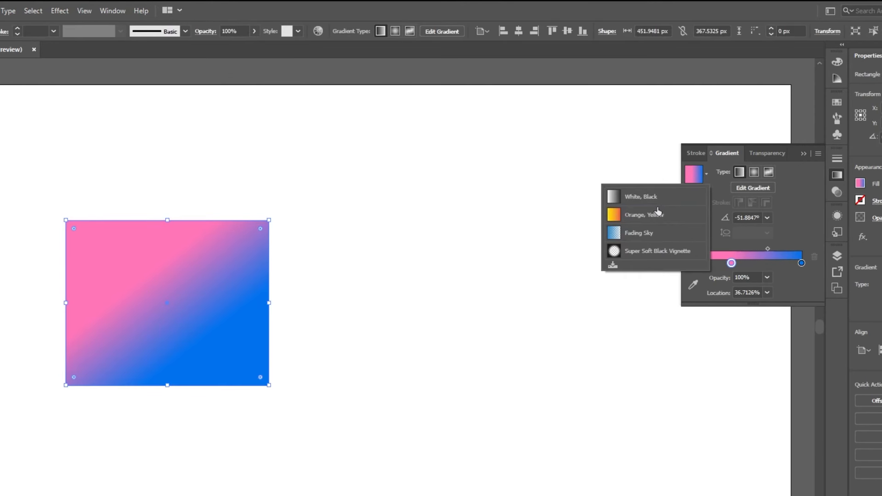
pyautogui.click(641, 213)
pyautogui.click(732, 263)
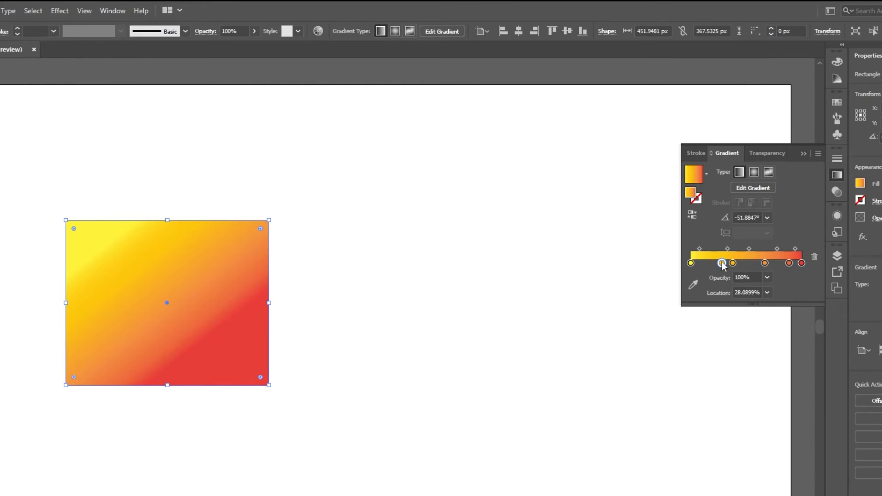
pyautogui.doubleClick(722, 263)
pyautogui.click(716, 326)
# Remove the two stops following the orange-red one from the gradient, and delete the rectangle
pyautogui.click(736, 265)
pyautogui.moveTo(732, 263); pyautogui.dragTo(755, 303)
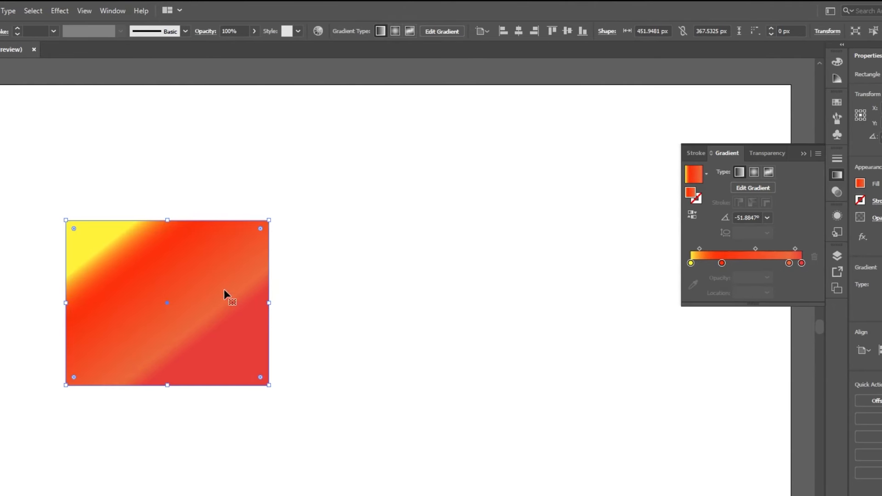
pyautogui.moveTo(226, 288); pyautogui.dragTo(347, 303)
pyautogui.press('Delete')
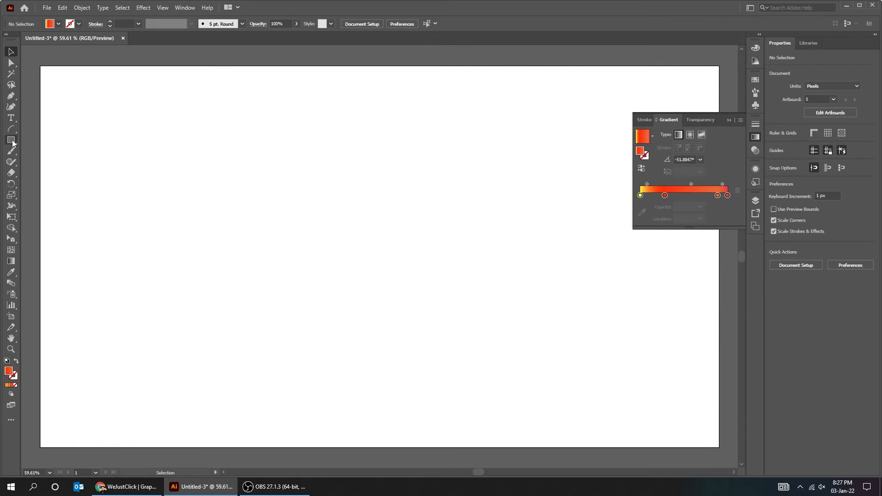
# Draw a rectangle about 562 × 362 px in the artboard's upper middle and fill it with blue 3000bf
pyautogui.click(11, 140)
pyautogui.hotkey('ctrl', 'z')
pyautogui.click(755, 47)
pyautogui.click(710, 70)
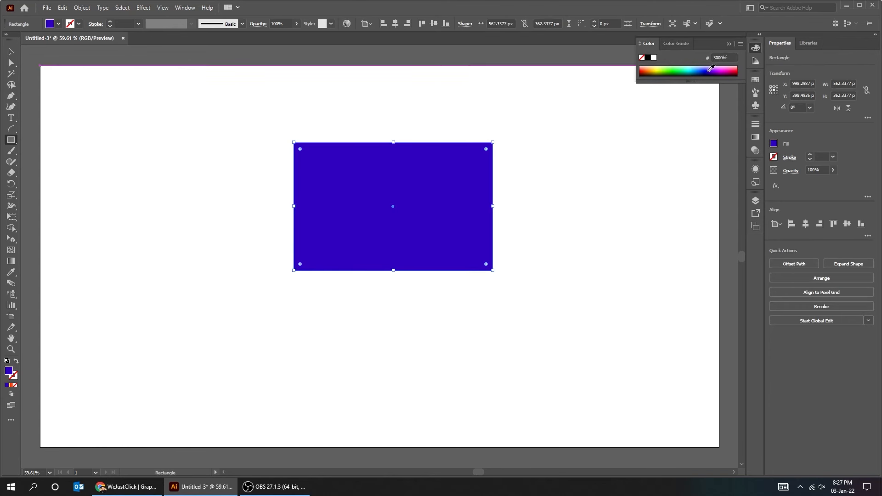
# Draw an upright rectangle about 374 × 479 px on the artboard's left side and fill it green
pyautogui.click(17, 55)
pyautogui.click(11, 140)
pyautogui.moveTo(81, 163); pyautogui.dragTo(213, 332)
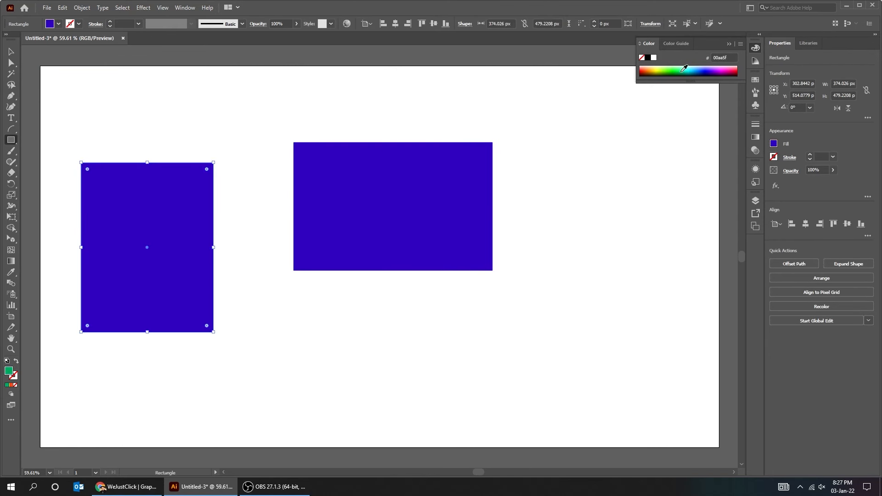
pyautogui.click(684, 69)
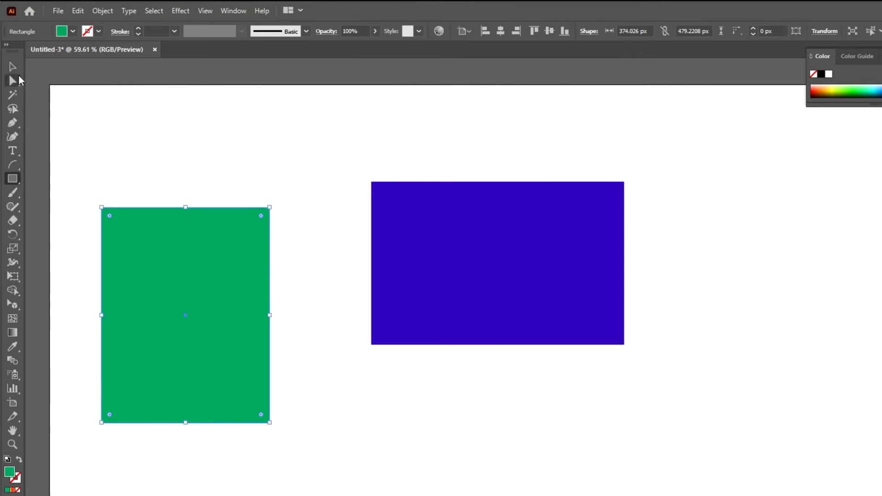
# Sample the blue rectangle's color onto the green rectangle with the Eyedropper, and undo the recoloring
pyautogui.click(12, 53)
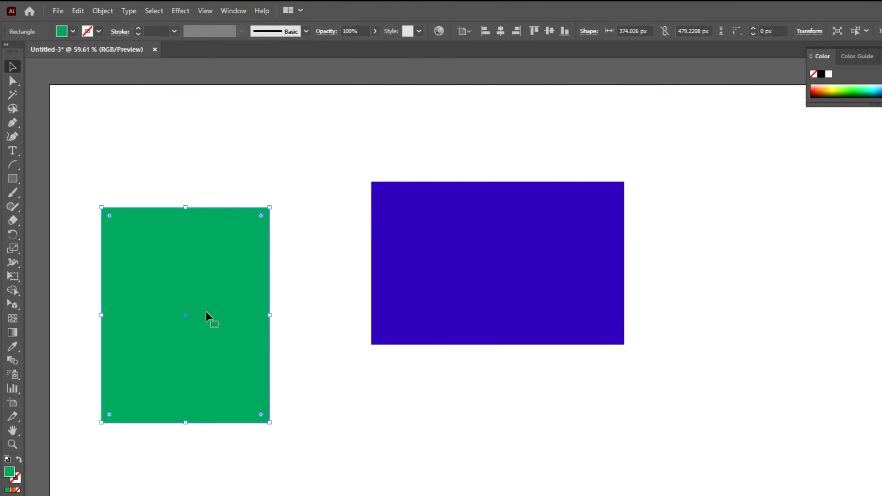
pyautogui.click(16, 345)
pyautogui.click(446, 316)
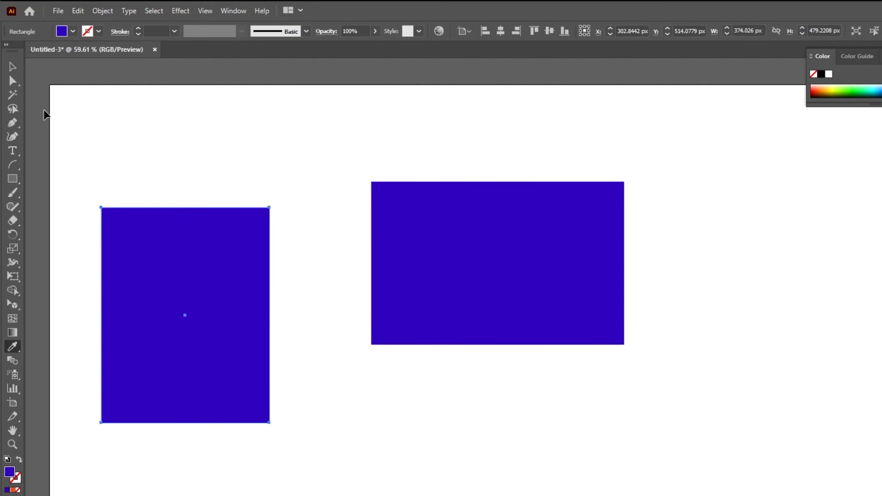
pyautogui.hotkey('ctrl', 'z')
pyautogui.click(364, 405)
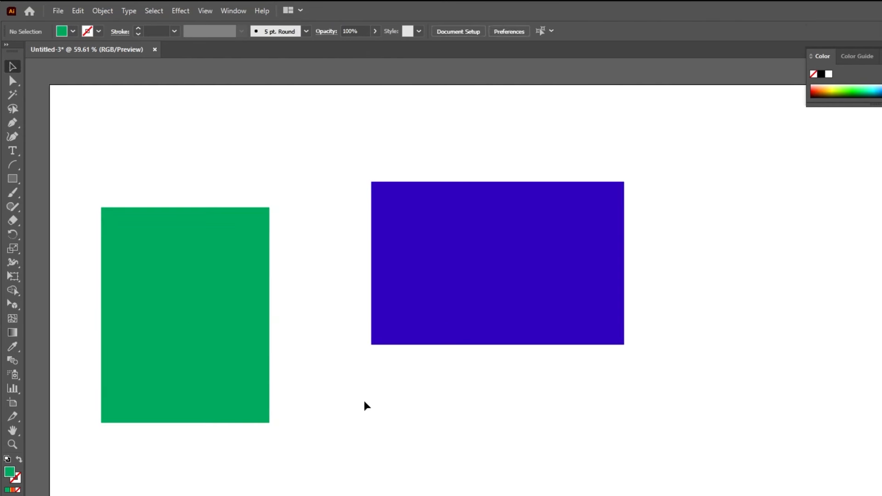
# Add the word "TEXT" below the blue rectangle and scale it up to about 199 pt
pyautogui.press('t')
pyautogui.click(374, 411)
pyautogui.press('BackSpace')
pyautogui.write('TEXT')
pyautogui.press('Escape')
pyautogui.moveTo(389, 414); pyautogui.dragTo(536, 488)
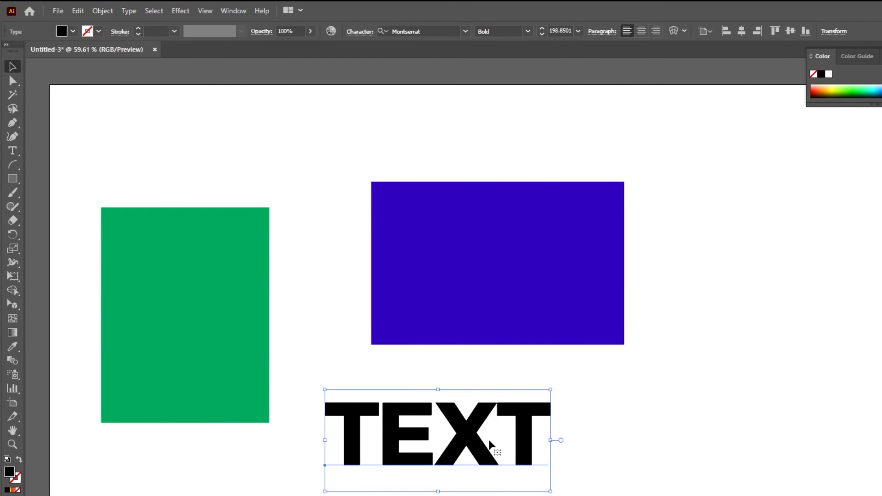
# Recolor the text with the Eyedropper, sampling the green rectangle and finally the blue one
pyautogui.click(14, 348)
pyautogui.click(195, 329)
pyautogui.click(528, 233)
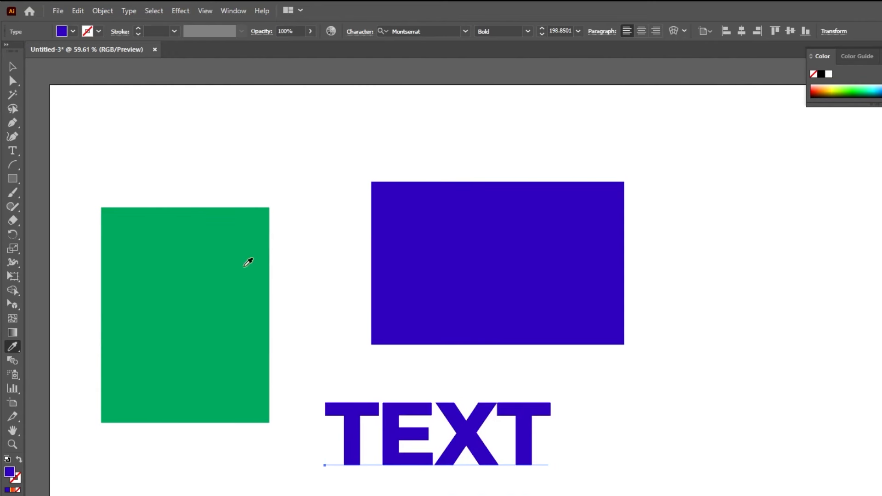
# Swap the text's fill and stroke so only a blue outline remains, and set the stroke weight to 5 pt
pyautogui.press('v')
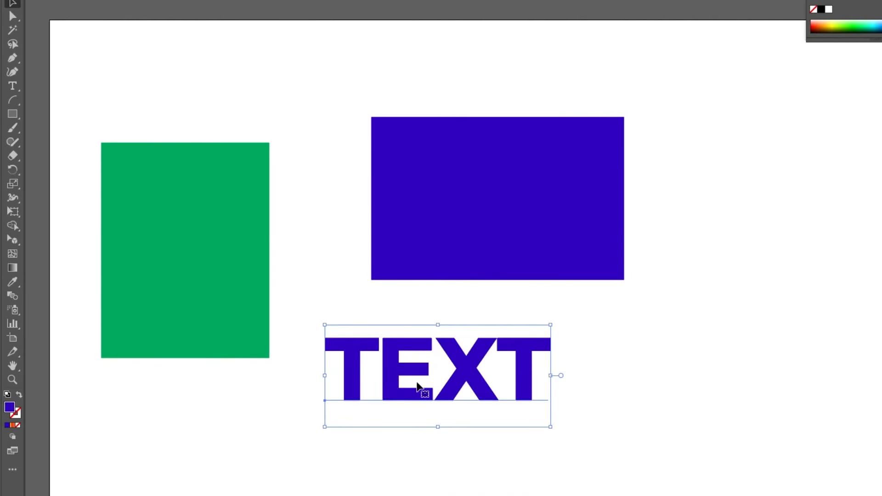
pyautogui.click(19, 395)
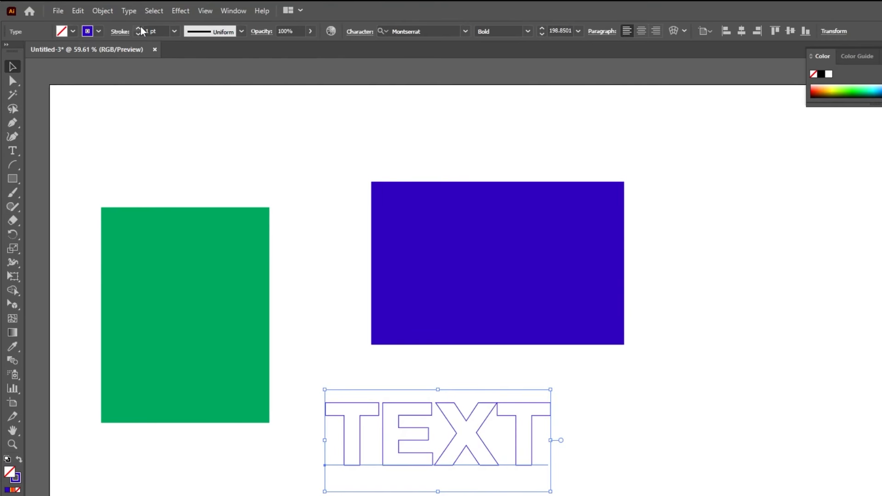
pyautogui.click(138, 28)
pyautogui.click(139, 28)
pyautogui.click(138, 28)
pyautogui.click(139, 28)
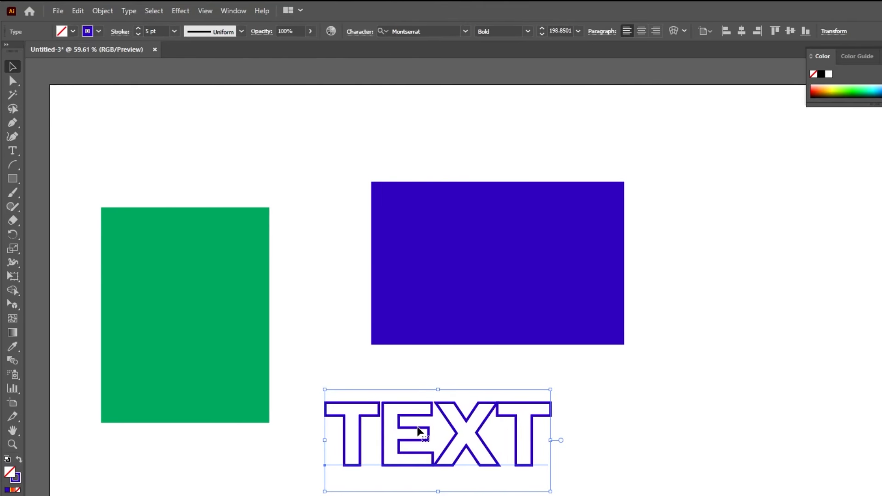
# Delete the outlined text and both rectangles to clear the artboard
pyautogui.press('Delete')
pyautogui.moveTo(574, 455); pyautogui.dragTo(221, 286)
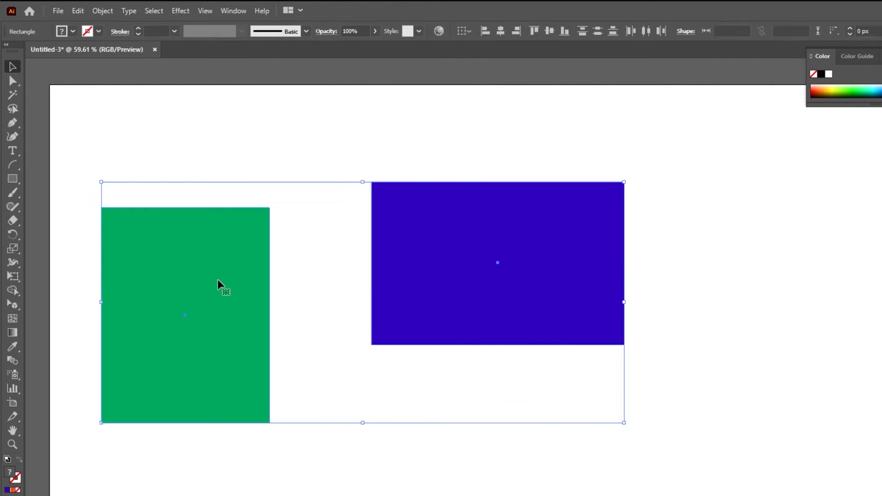
pyautogui.press('Delete')
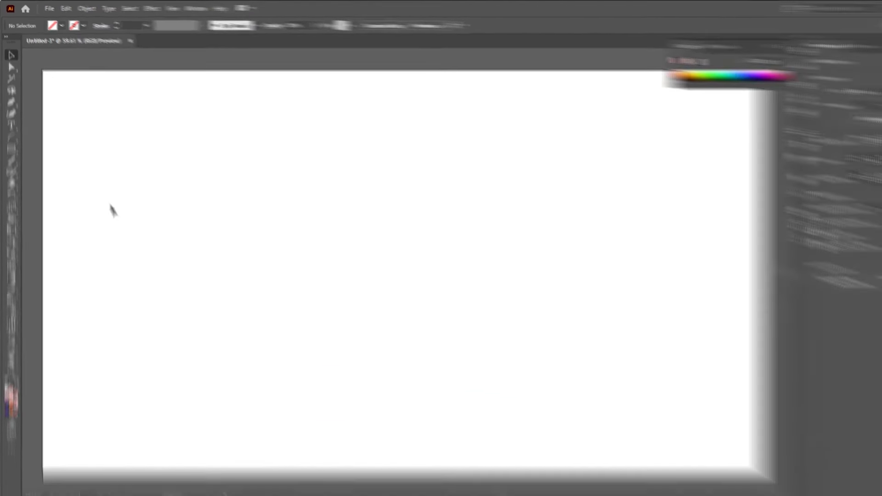
# Paint an S-shaped curve about 1073 × 423 px and a hook-shaped curve about 379 × 517 px with the Paintbrush
pyautogui.press('b')
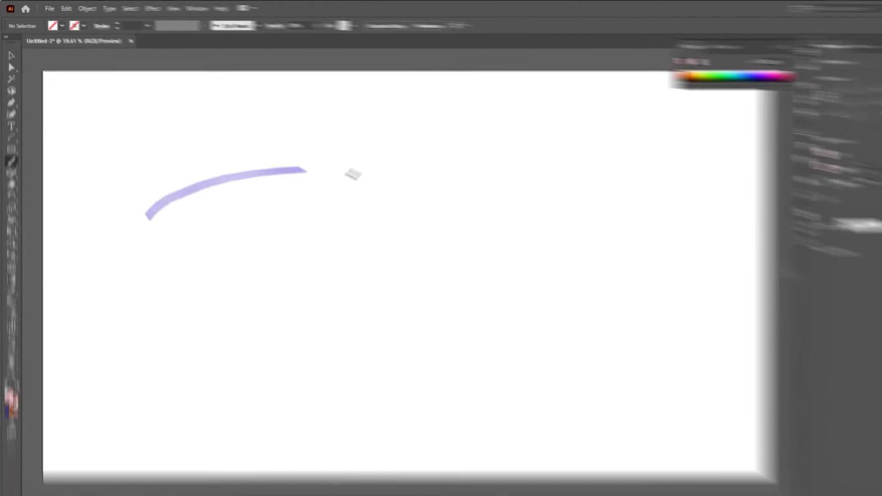
pyautogui.moveTo(353, 174); pyautogui.dragTo(556, 278)
pyautogui.moveTo(477, 241)
pyautogui.mouseDown()
pyautogui.moveTo(608, 209)
pyautogui.moveTo(611, 349)
pyautogui.mouseUp()
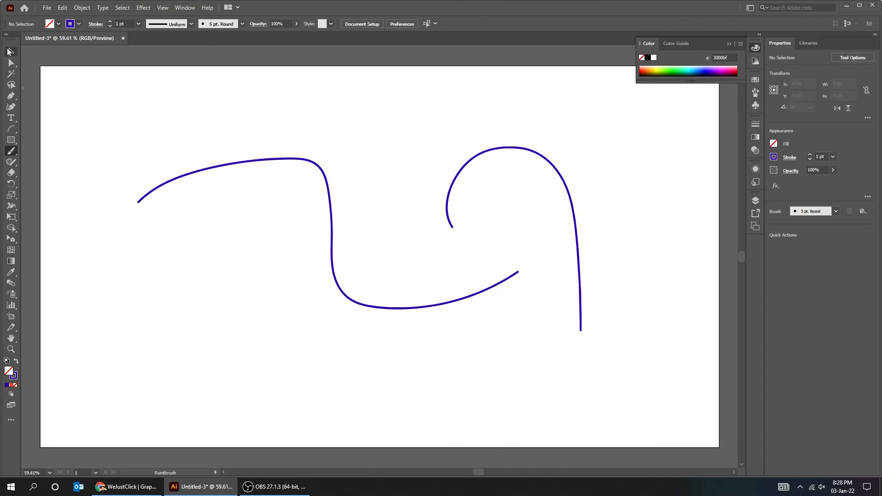
# Apply the Charcoal - Feather brush to the S-shaped curve and set its stroke weight to 13 pt
pyautogui.click(9, 49)
pyautogui.moveTo(285, 114); pyautogui.dragTo(340, 287)
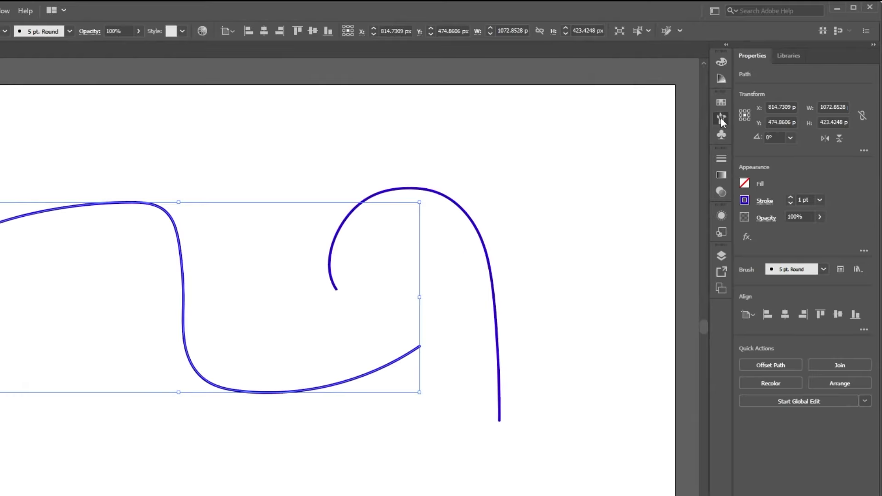
pyautogui.click(753, 94)
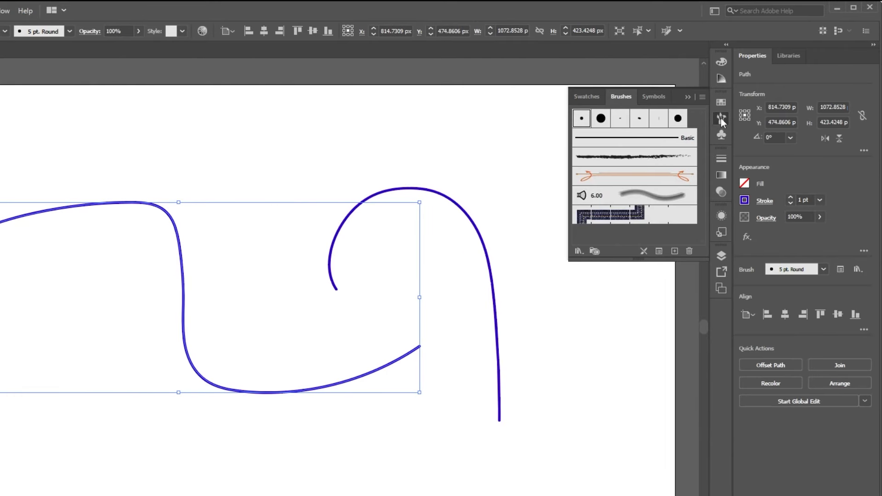
pyautogui.click(656, 155)
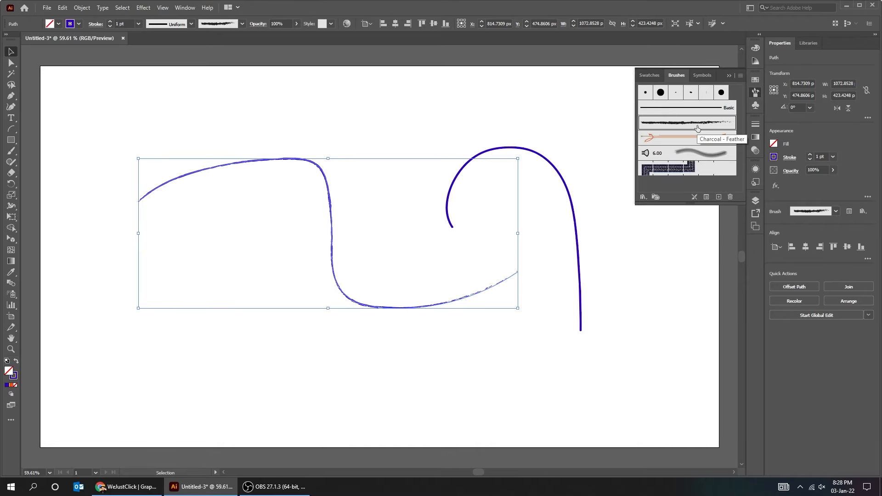
pyautogui.click(689, 137)
pyautogui.click(694, 123)
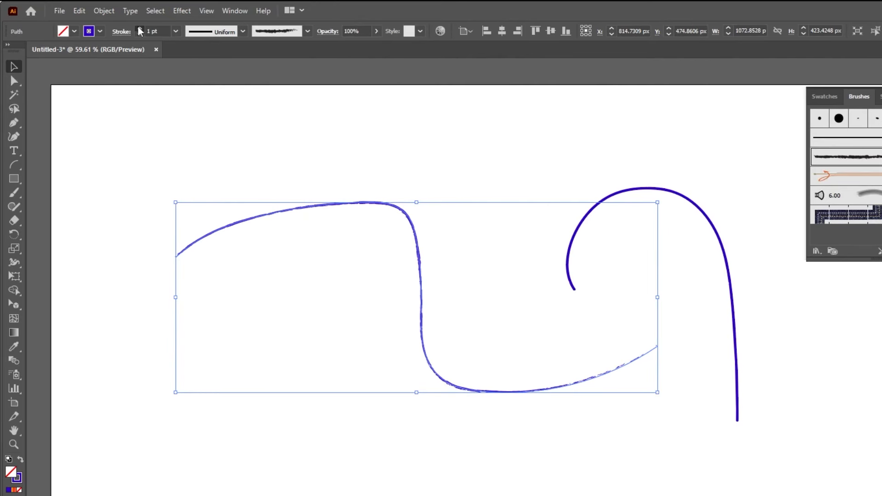
pyautogui.click(140, 29)
pyautogui.click(140, 28)
# Delete the hook-shaped curve and the S-shaped charcoal curve
pyautogui.click(292, 340)
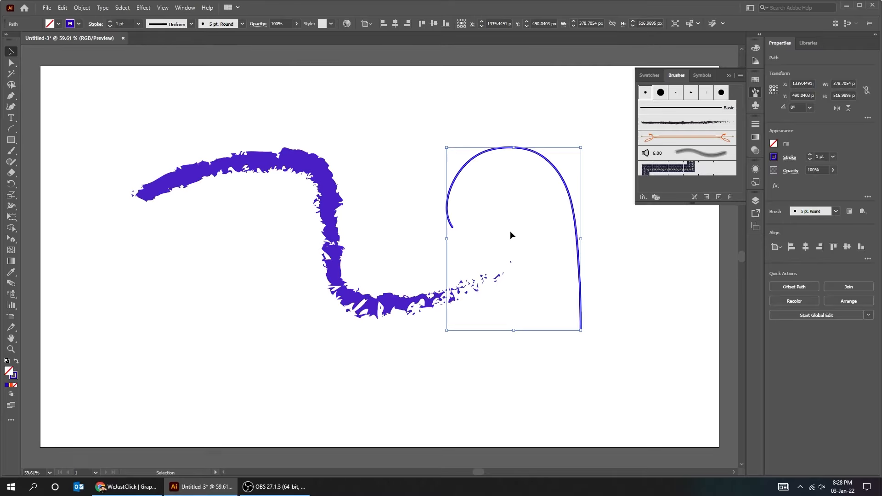
pyautogui.press('Delete')
pyautogui.click(367, 252)
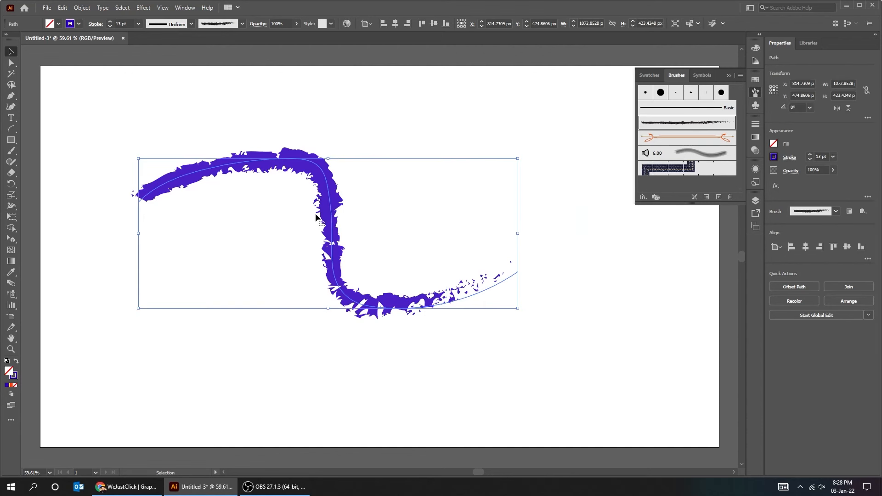
pyautogui.press('Delete')
# Draw a rectangle about 568 × 326 px and give its outline the Charcoal - Feather brush at 9 pt
pyautogui.click(11, 140)
pyautogui.moveTo(184, 159); pyautogui.dragTo(388, 276)
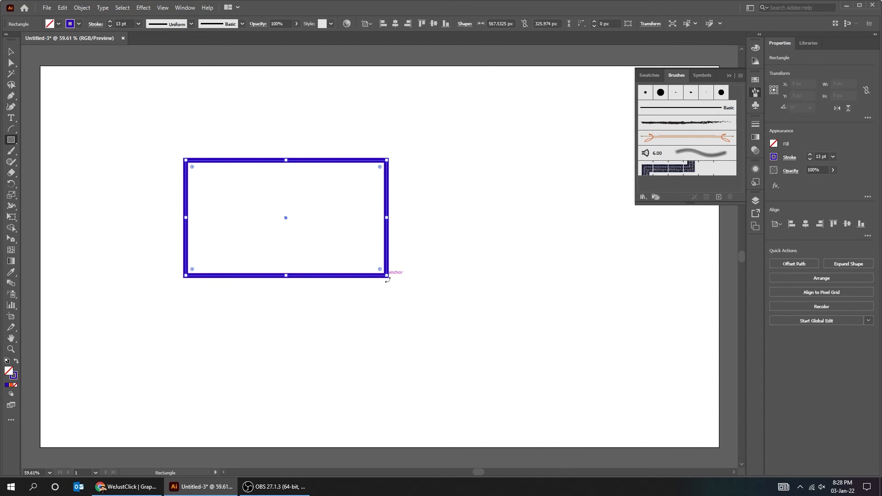
pyautogui.click(675, 128)
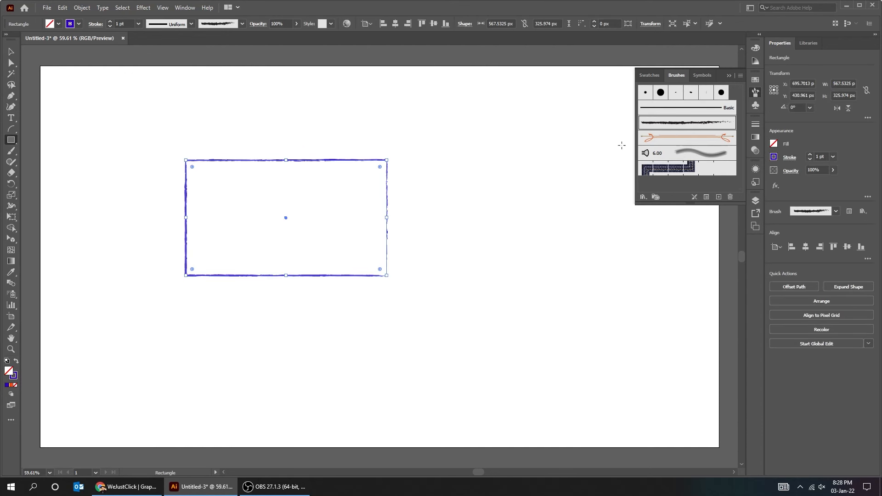
pyautogui.scroll(8, 120, 23)
pyautogui.press('v')
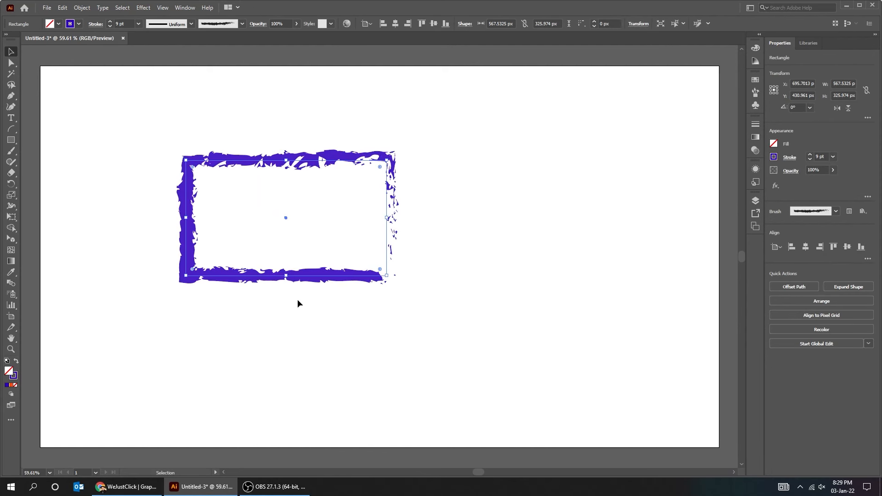
# Delete the charcoal-outlined rectangle and add a new layer to the document
pyautogui.press('Delete')
pyautogui.click(755, 47)
pyautogui.click(757, 200)
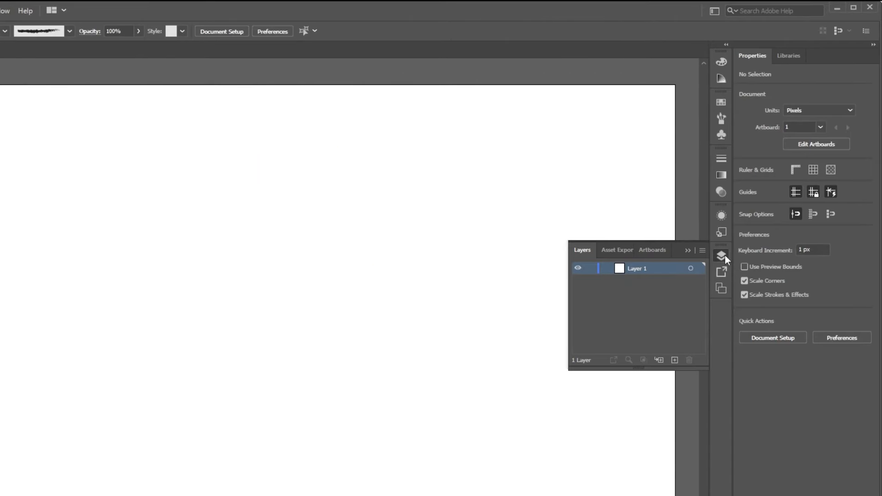
pyautogui.click(674, 360)
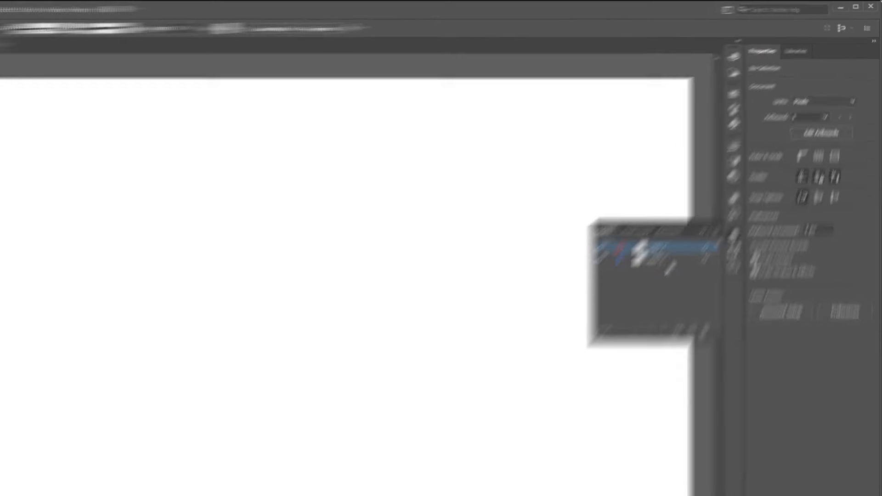
# Draw a rectangle about 534 × 339 px on Layer 1, in the left half of the artboard
pyautogui.click(644, 282)
pyautogui.click(11, 140)
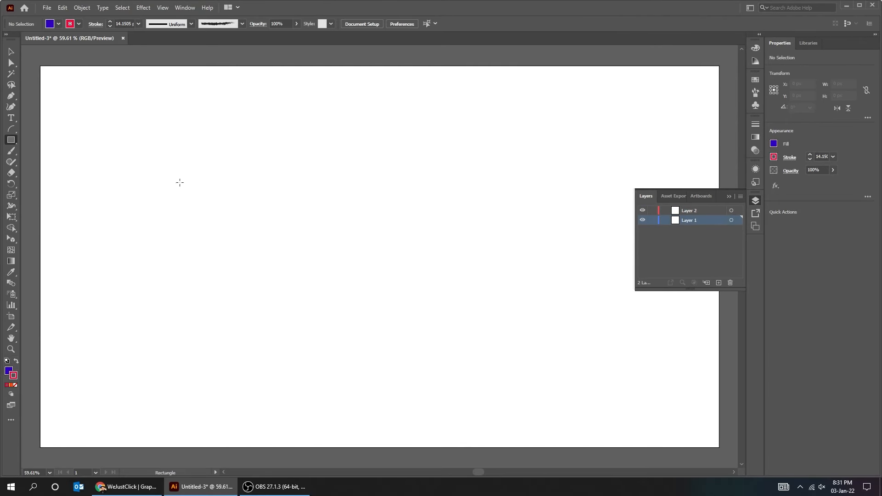
pyautogui.moveTo(180, 182); pyautogui.dragTo(369, 302)
pyautogui.click(9, 53)
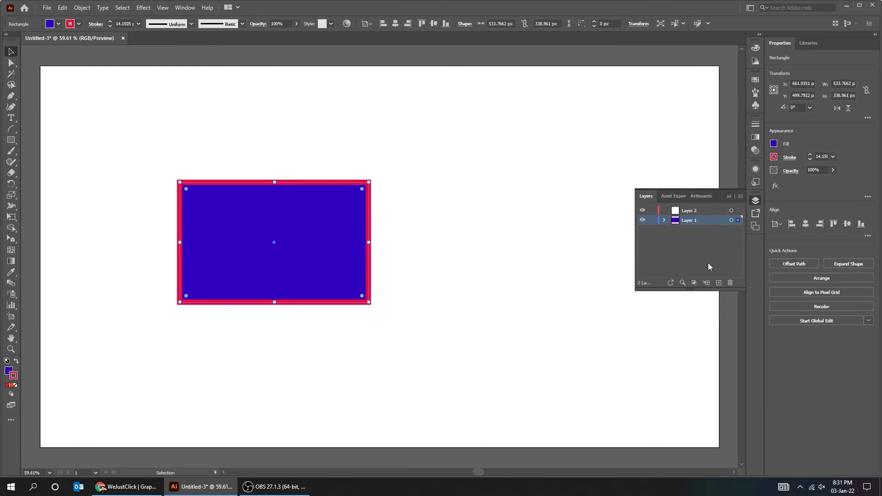
# Make Layer 2 active and draw an ellipse about 331 × 403 px on it, beside the rectangle
pyautogui.click(705, 212)
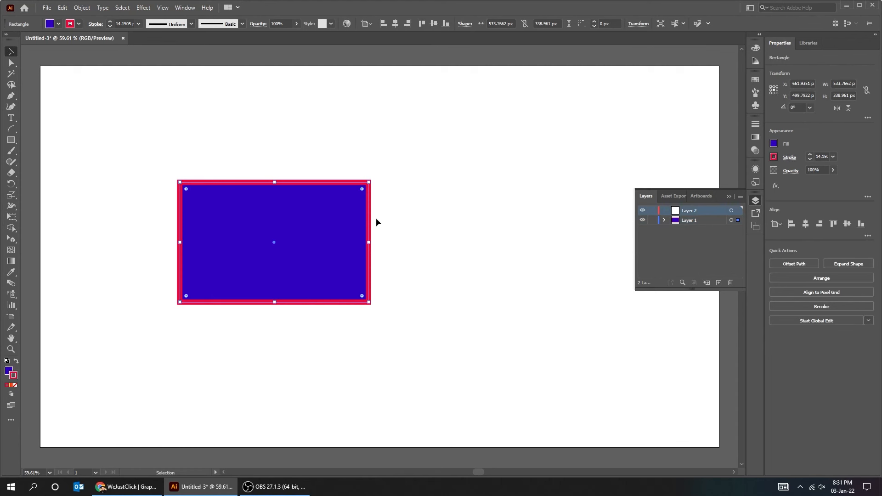
pyautogui.click(9, 140)
pyautogui.moveTo(11, 145); pyautogui.dragTo(37, 162)
pyautogui.moveTo(443, 201); pyautogui.dragTo(563, 346)
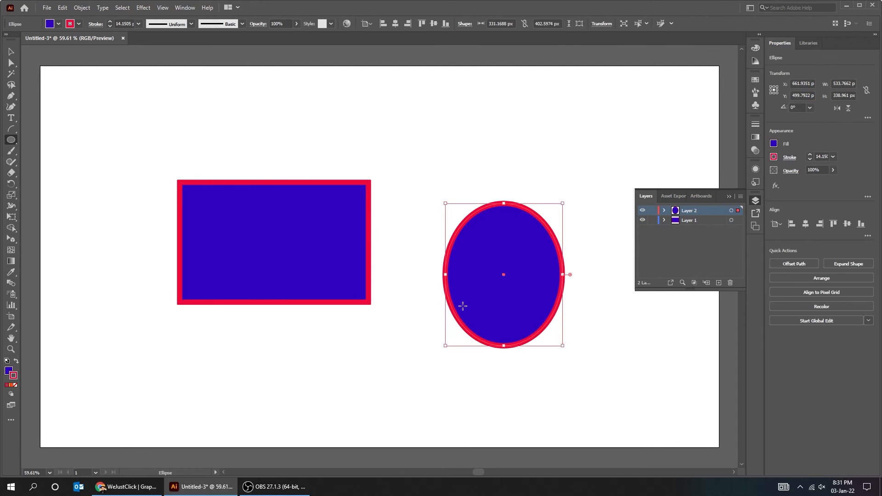
pyautogui.click(14, 53)
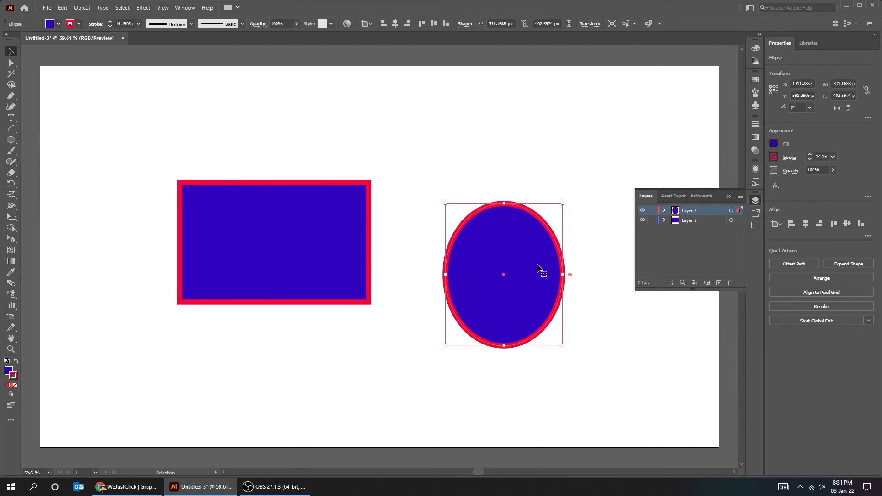
# Hide and show Layer 2, and do the same for Layer 1
pyautogui.click(642, 210)
pyautogui.click(642, 210)
pyautogui.click(642, 220)
pyautogui.click(642, 220)
# Lock Layer 1 and move the ellipse on Layer 2 up against the rectangle's right edge
pyautogui.click(698, 220)
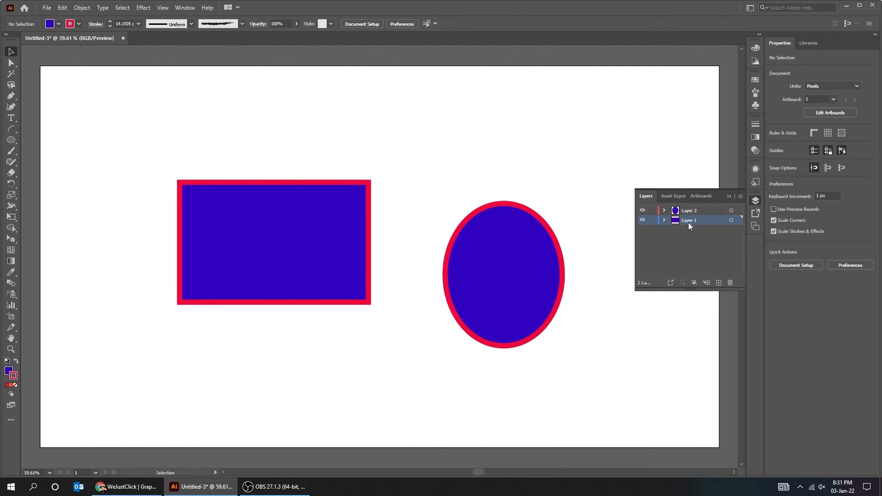
pyautogui.click(652, 221)
pyautogui.moveTo(504, 286); pyautogui.dragTo(434, 296)
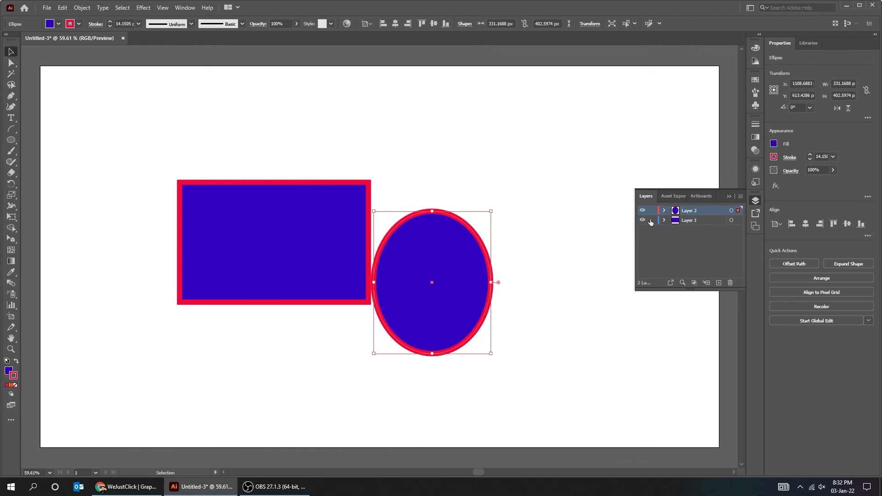
# Delete the rectangle and the ellipse together
pyautogui.moveTo(557, 344); pyautogui.dragTo(282, 202)
pyautogui.press('Delete')
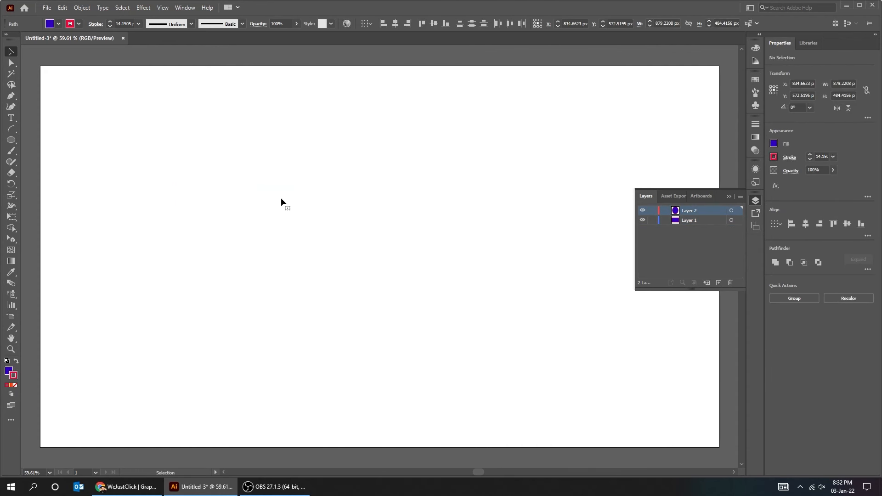
pyautogui.click(15, 390)
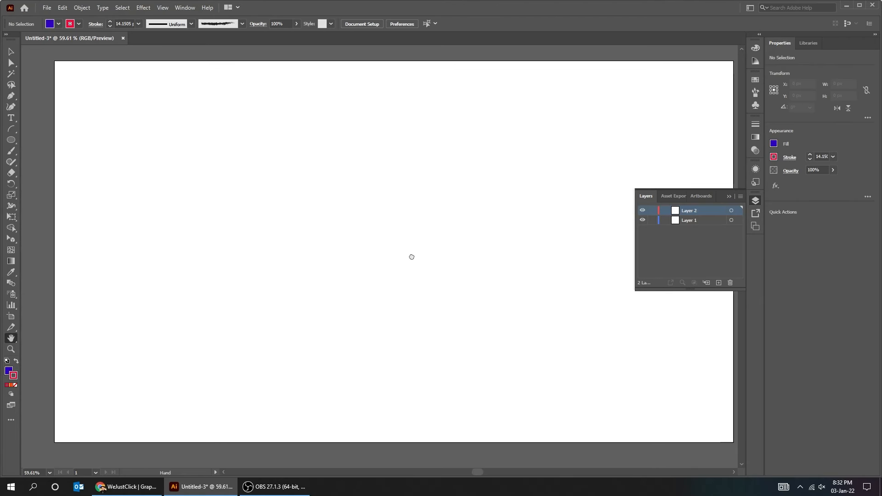
pyautogui.moveTo(412, 256); pyautogui.dragTo(405, 259)
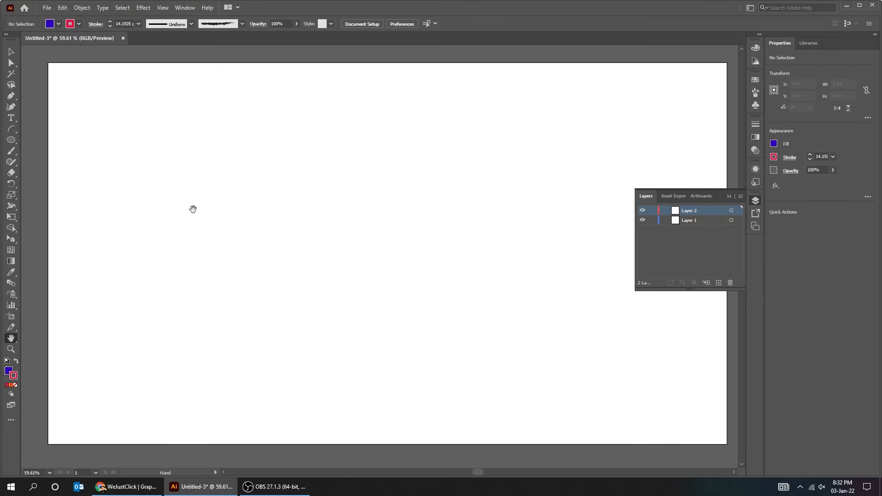